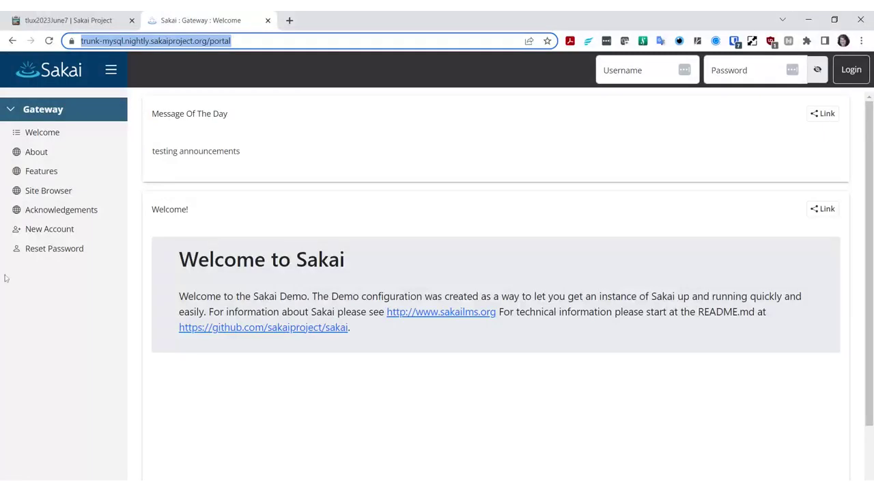
Log in to the portal by entering the test account's username and password
left_click(366, 136)
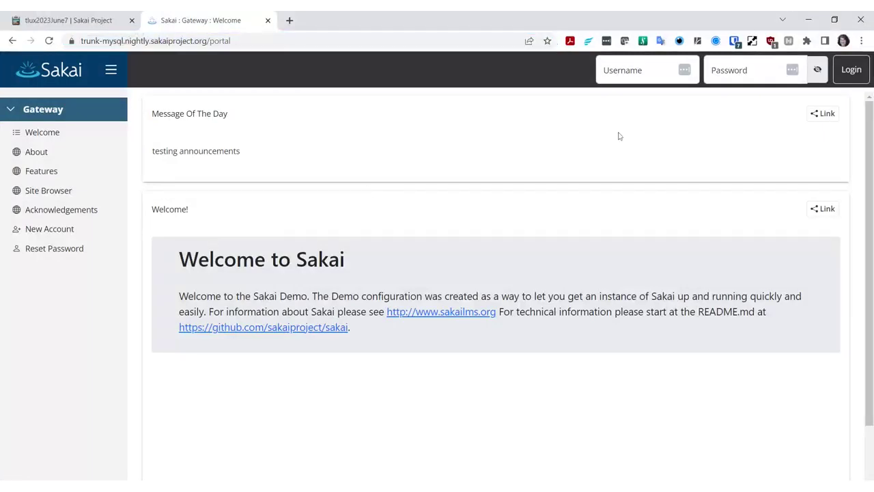
left_click(632, 70)
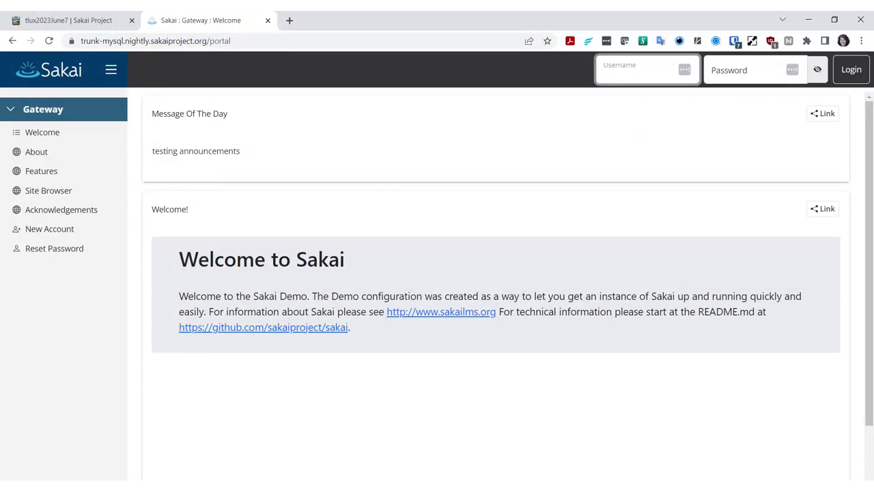
type("uxtester01")
key("Tab")
type("********")
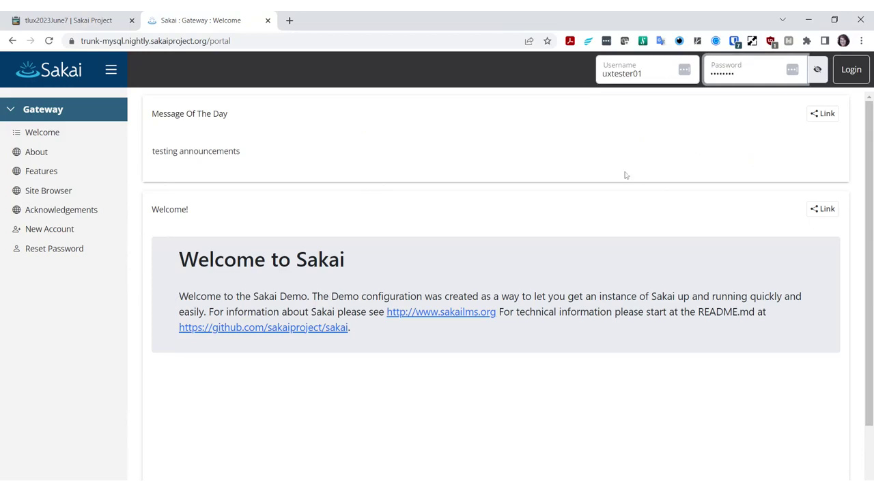
left_click(856, 73)
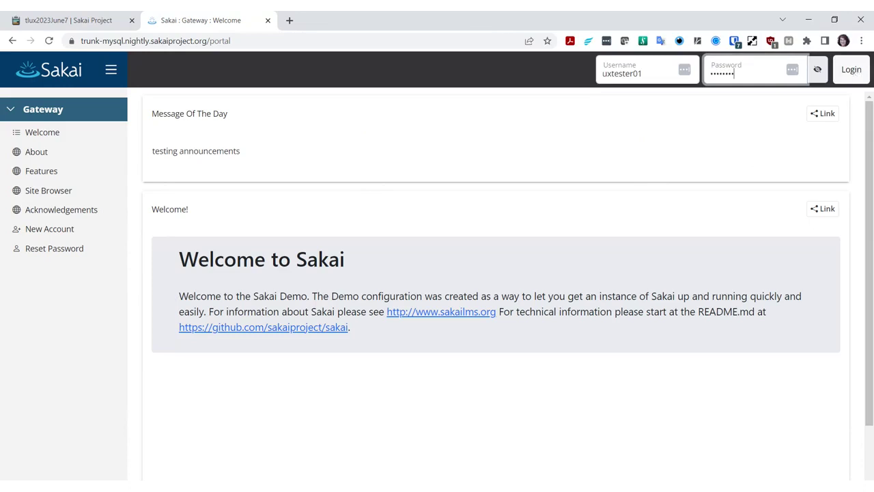
left_click(855, 72)
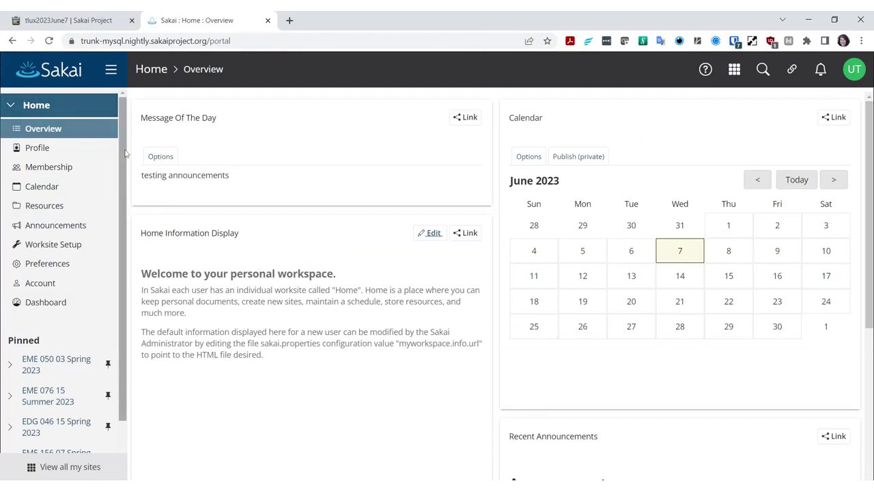
Unpin the EME 050 03 Spring 2023 site from the pinned sites and pin it again from the recent sites
left_click_drag(126, 212, 128, 277)
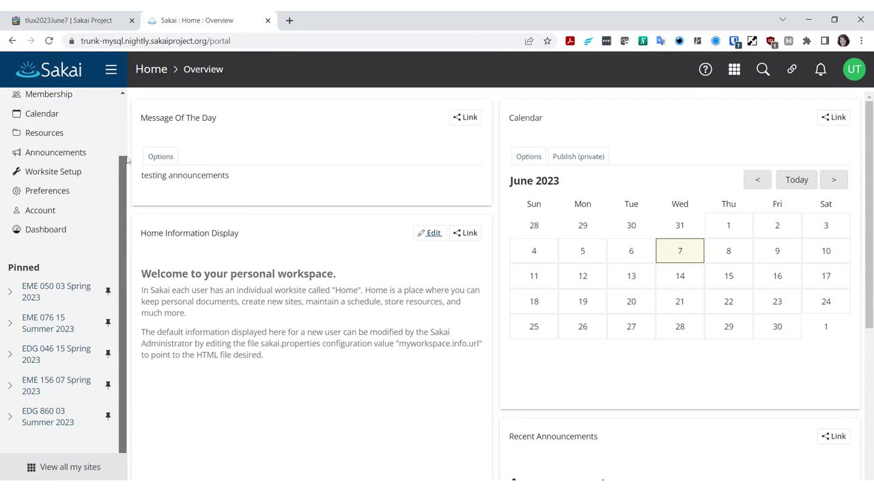
left_click_drag(127, 160, 127, 129)
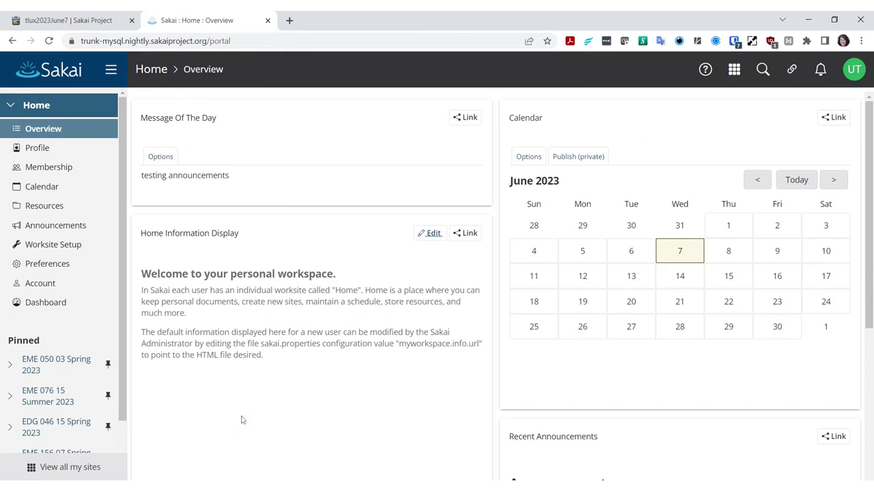
left_click(107, 365)
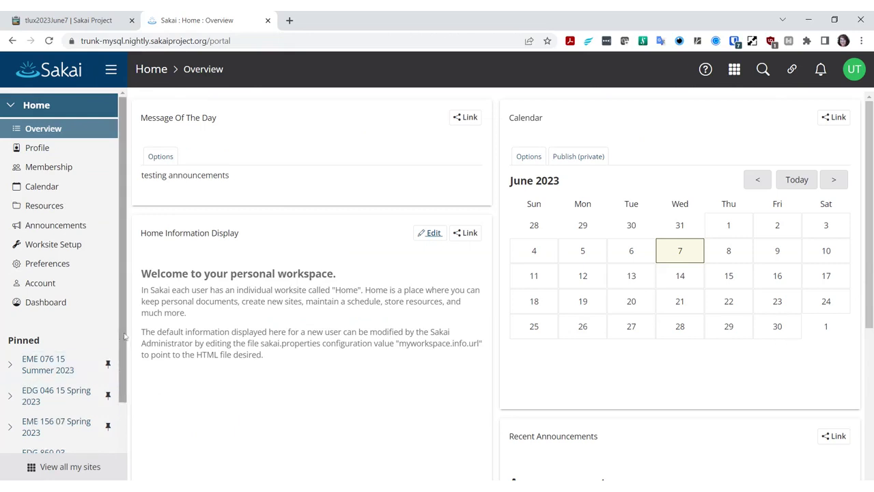
scroll(120, 332, "down", 2)
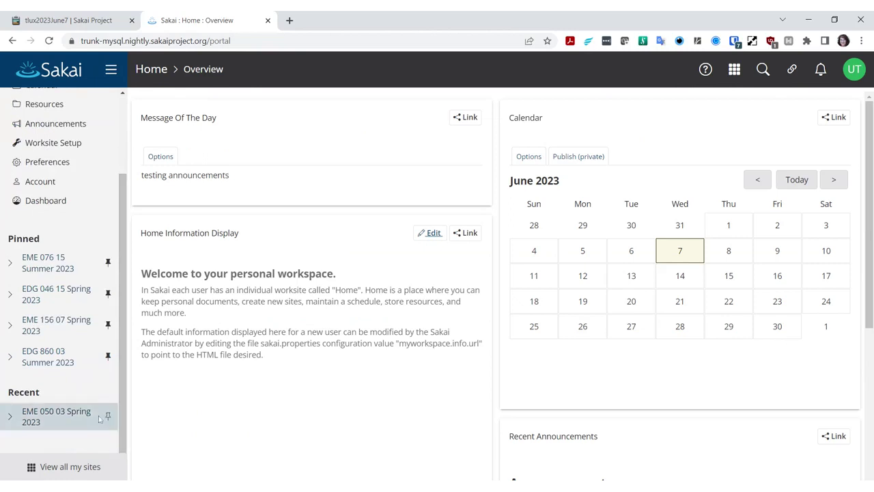
left_click(107, 423)
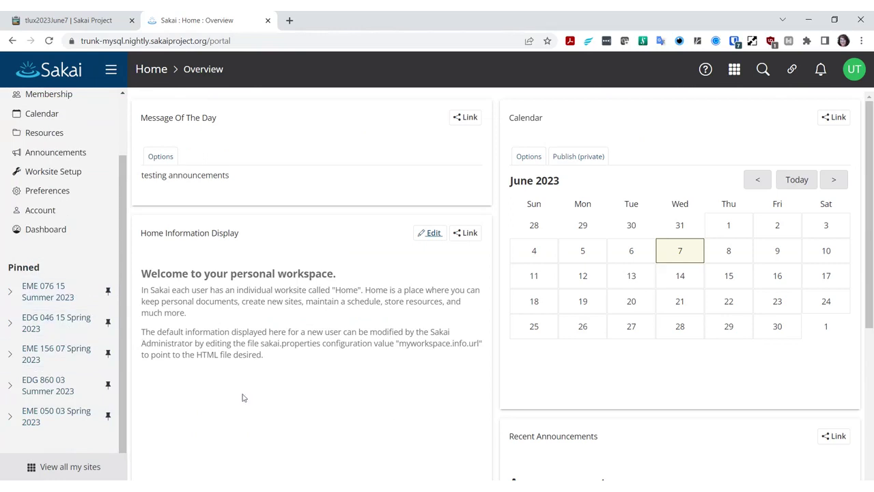
scroll(125, 147, "up", 2)
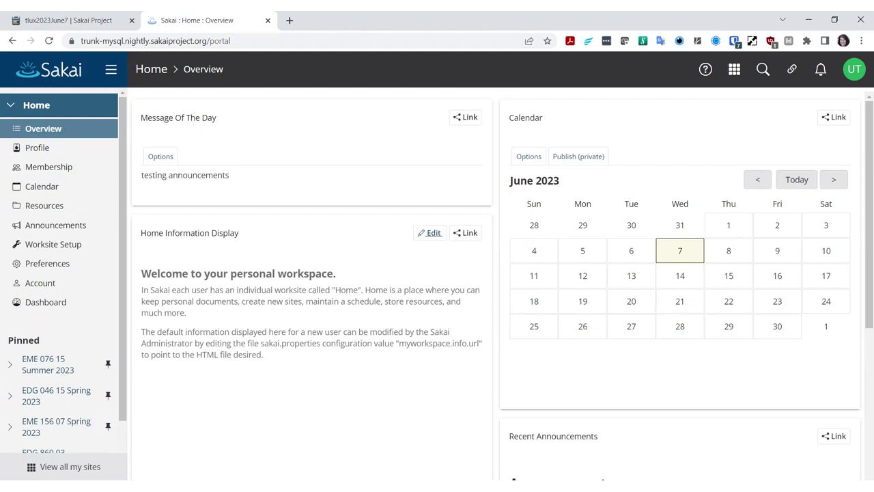
Collapse the Home site's tool list to show only the pinned sites, and expand it again
left_click(15, 107)
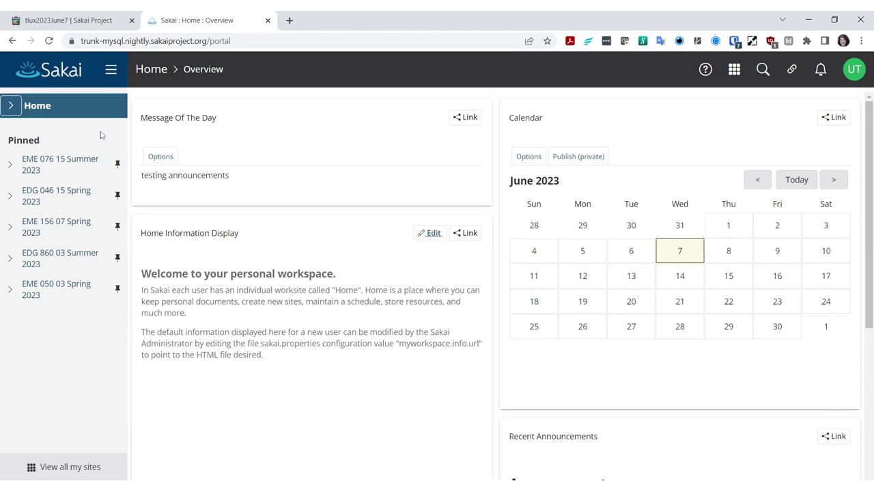
left_click(11, 105)
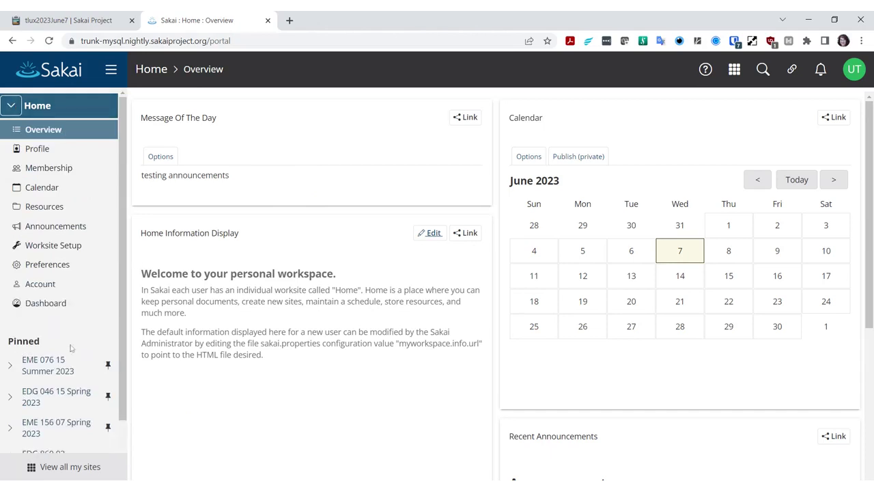
Visit the EME 076 15 Summer 2023 site, expand Home's tool list from there, and return to the Home overview
left_click(48, 366)
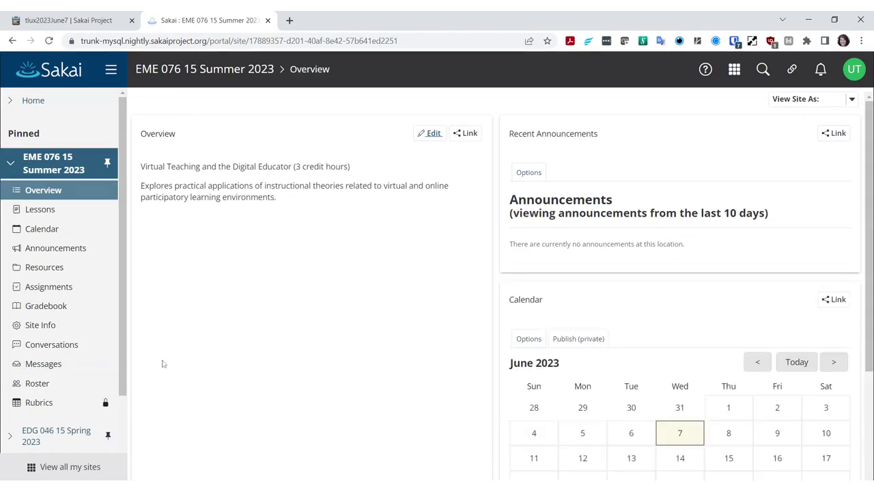
left_click(11, 100)
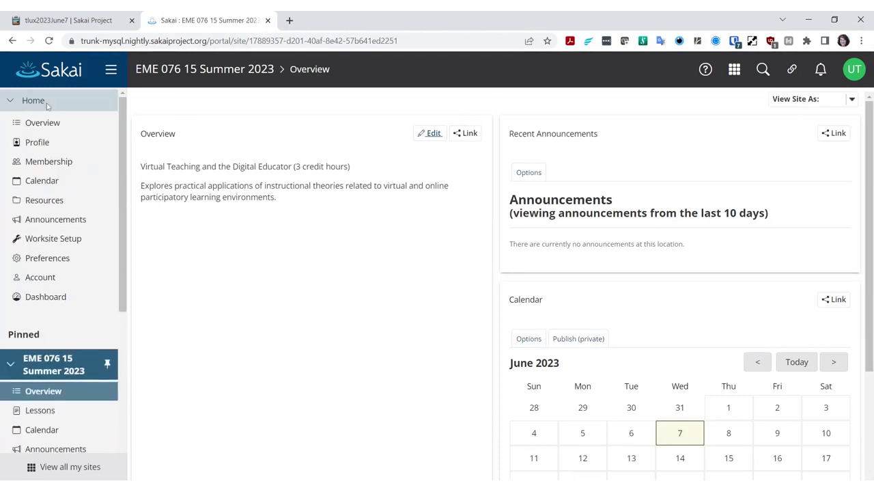
left_click(41, 107)
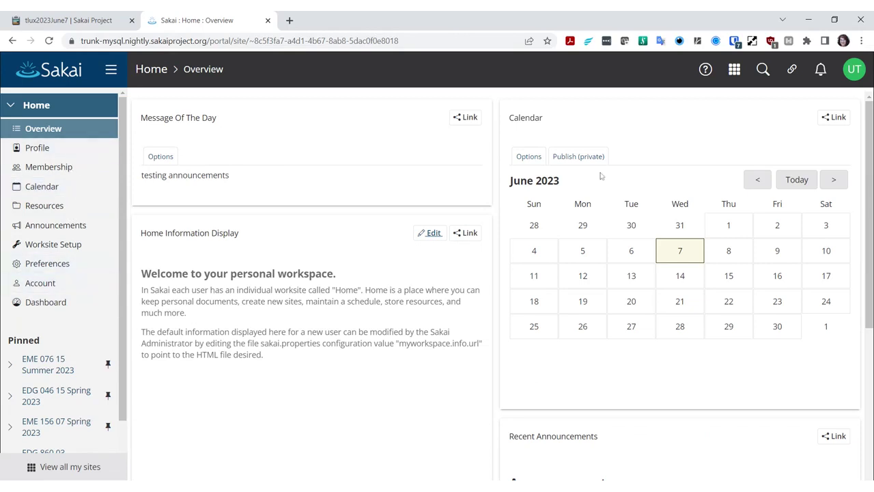
View the account options, including the profile picture change, close them, and look over the Home overview's calendar and announcements
left_click(854, 69)
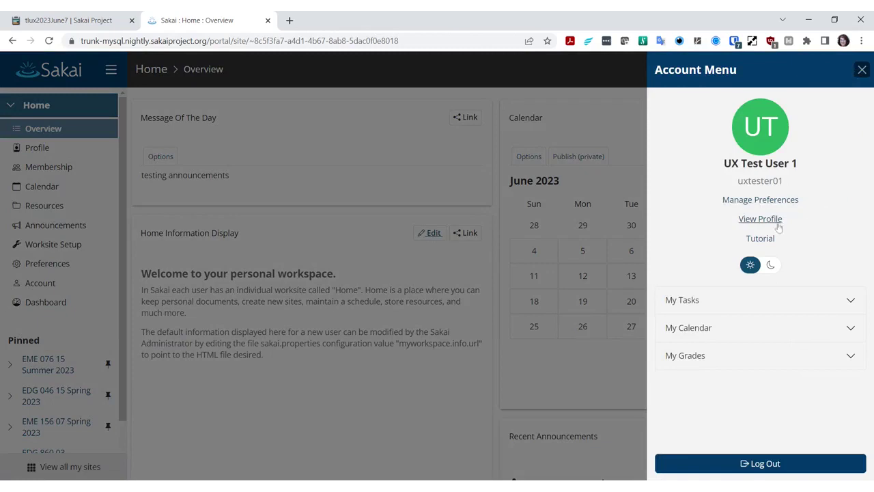
mouse_move(802, 140)
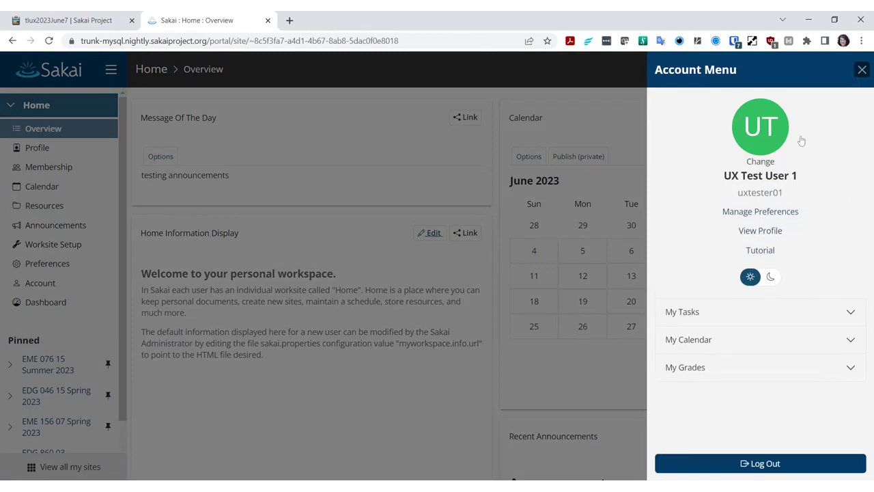
left_click(861, 70)
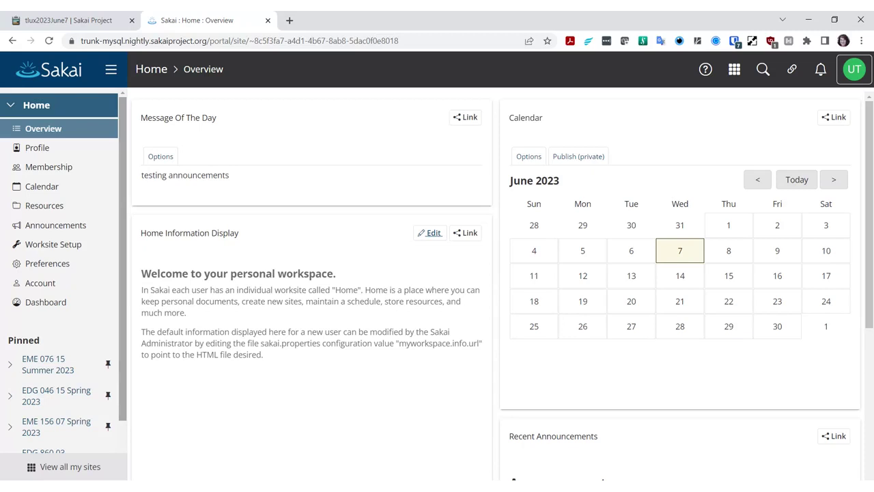
scroll(683, 345, "down", 1)
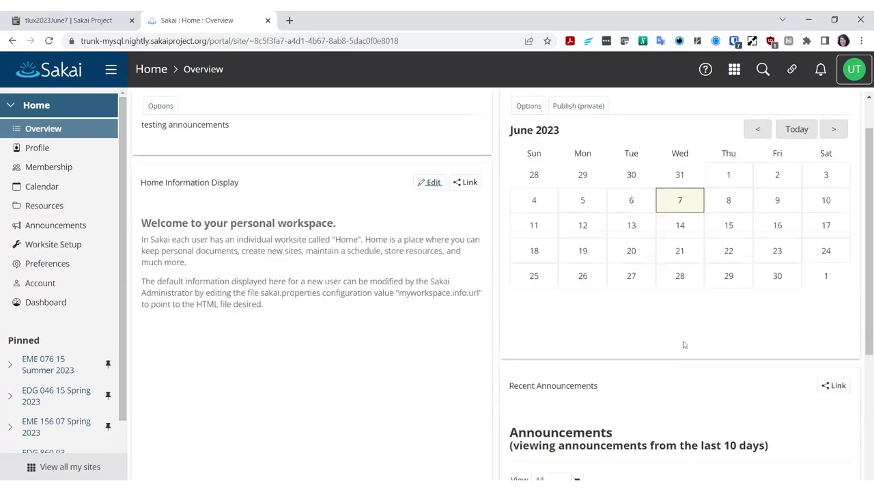
scroll(684, 345, "down", 1)
scroll(686, 383, "up", 2)
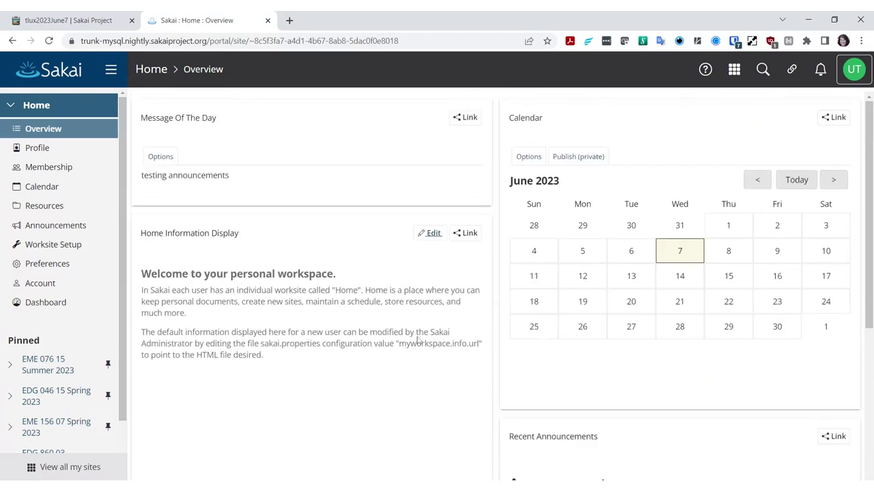
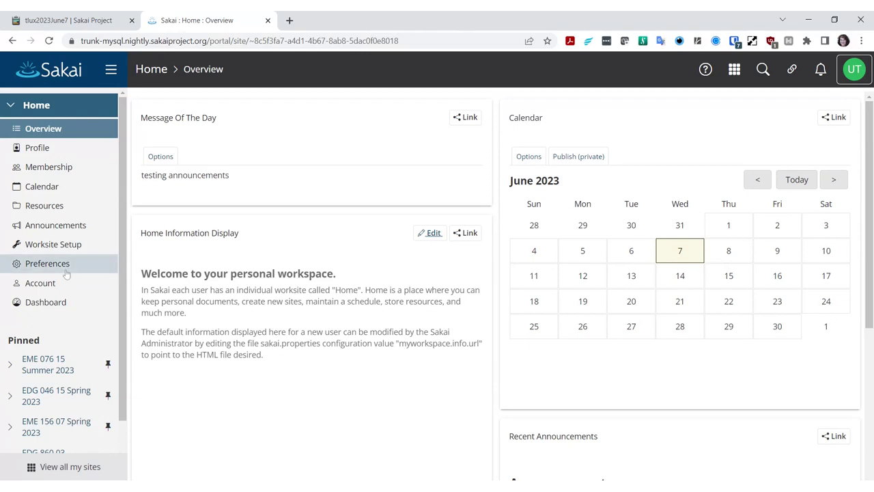
Review the account options once more, and view Home's Dashboard before returning to the Overview page
left_click(853, 75)
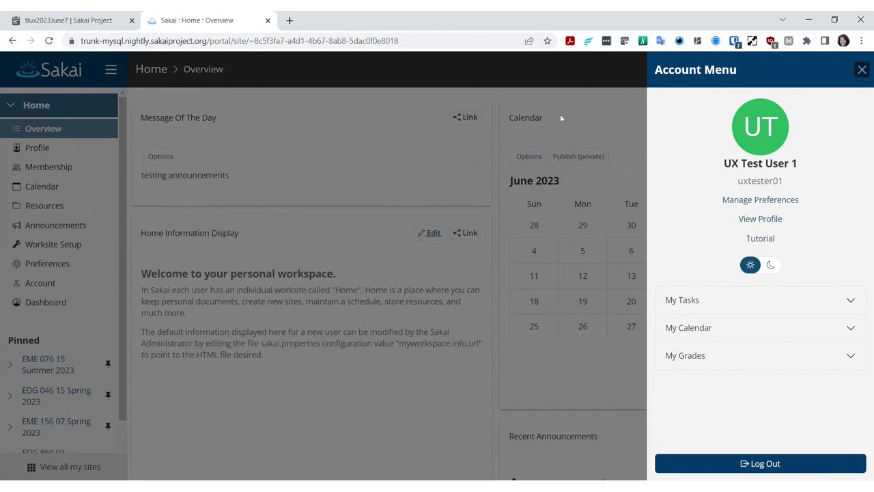
left_click(861, 75)
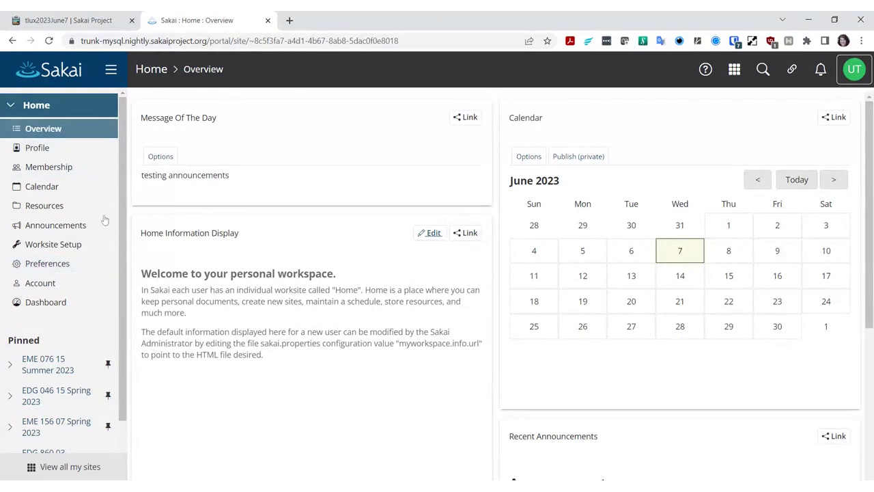
left_click(62, 309)
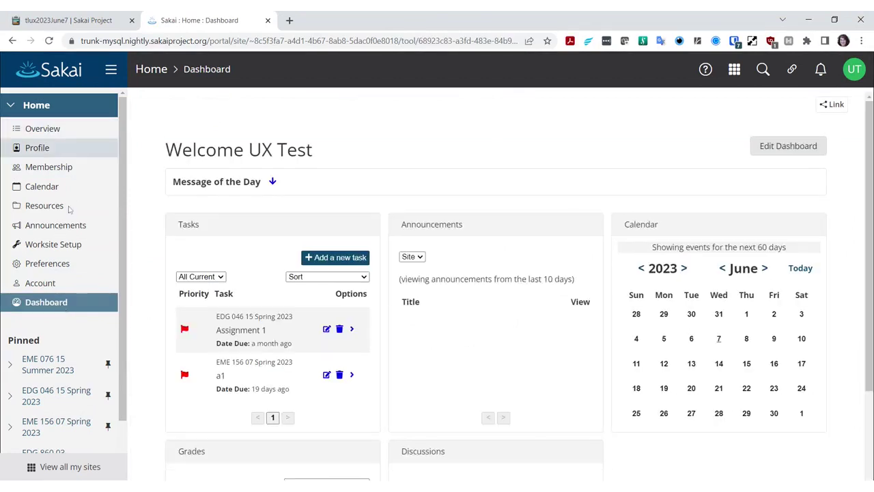
left_click(76, 129)
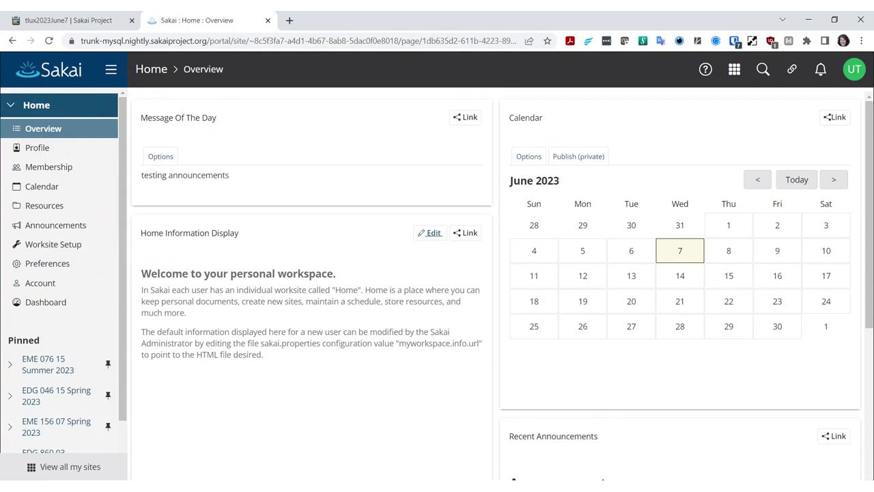
Hide the tools listed under Home and show them again
left_click(21, 109)
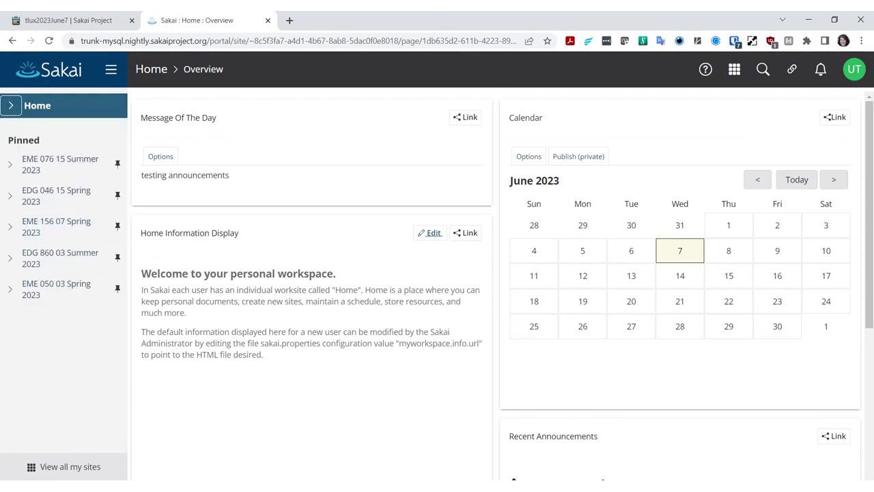
left_click(12, 107)
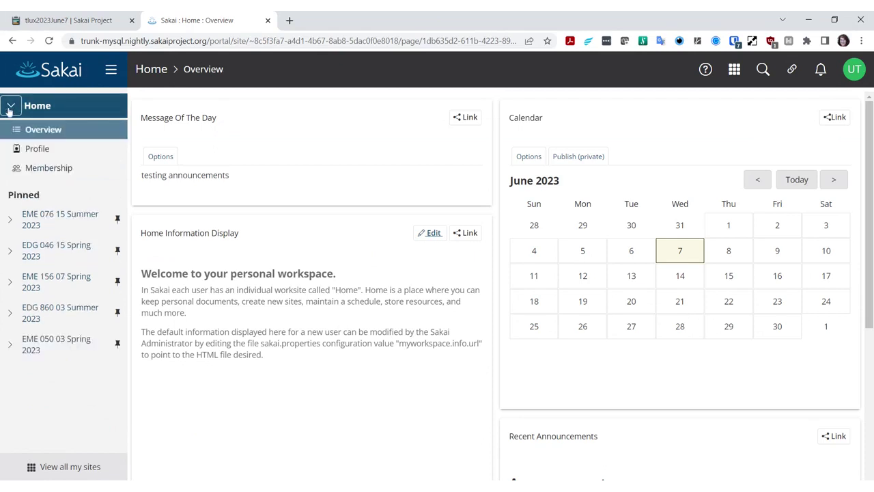
Shrink the browser window to check the mobile layout and its Sites list, narrow it further, and restore the full-size window
left_click(834, 20)
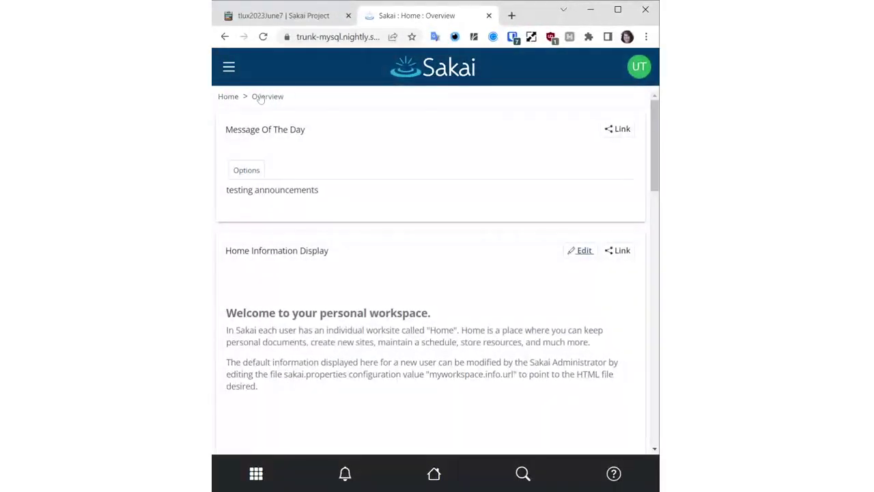
left_click(230, 68)
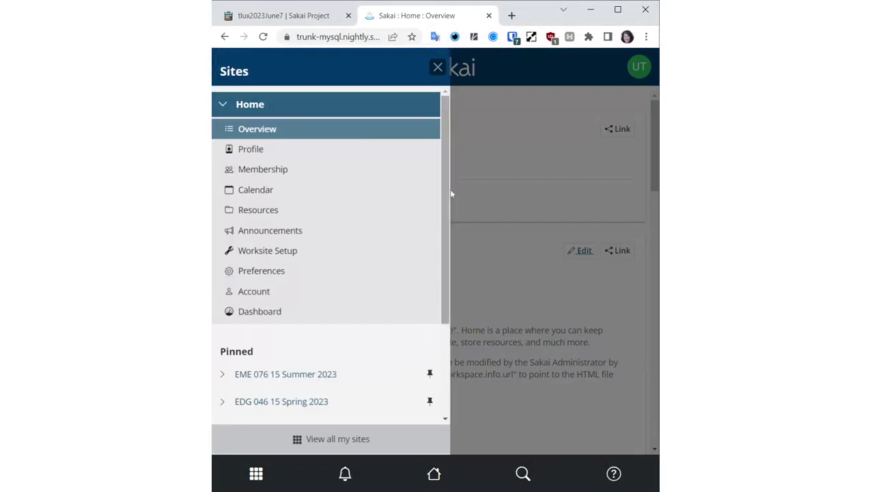
scroll(447, 218, "down", 2)
left_click_drag(451, 226, 461, 131)
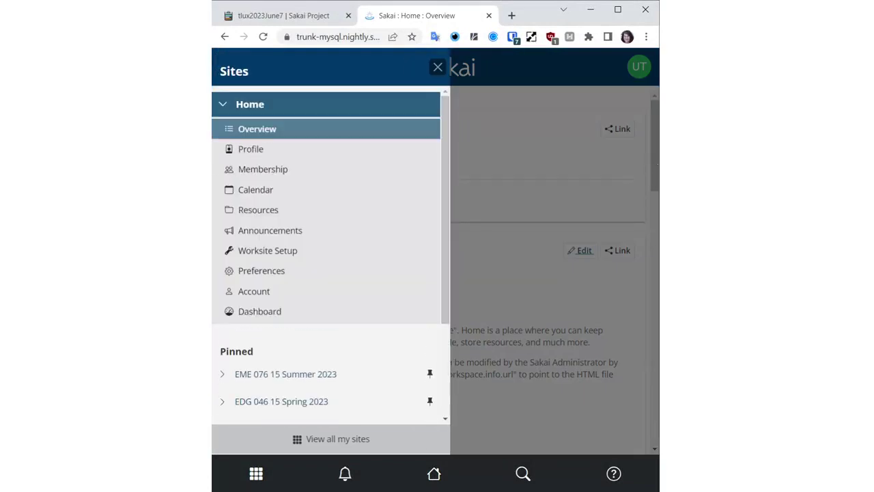
left_click_drag(659, 205, 550, 205)
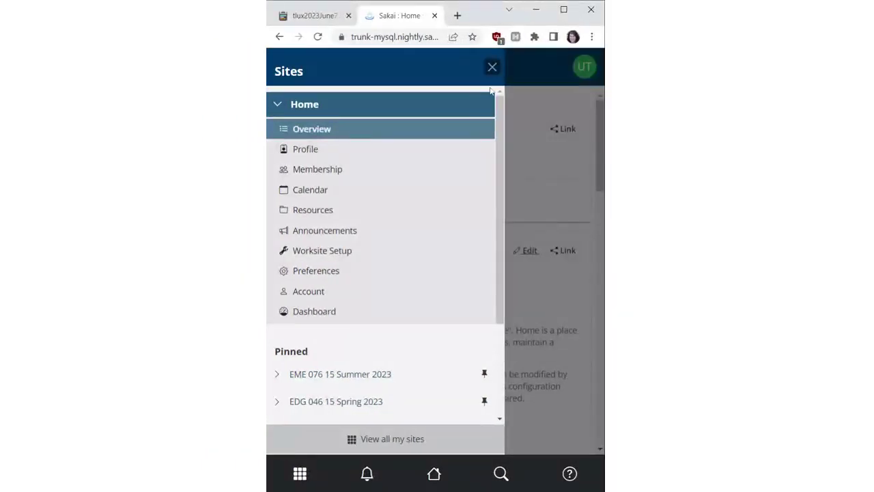
left_click(564, 10)
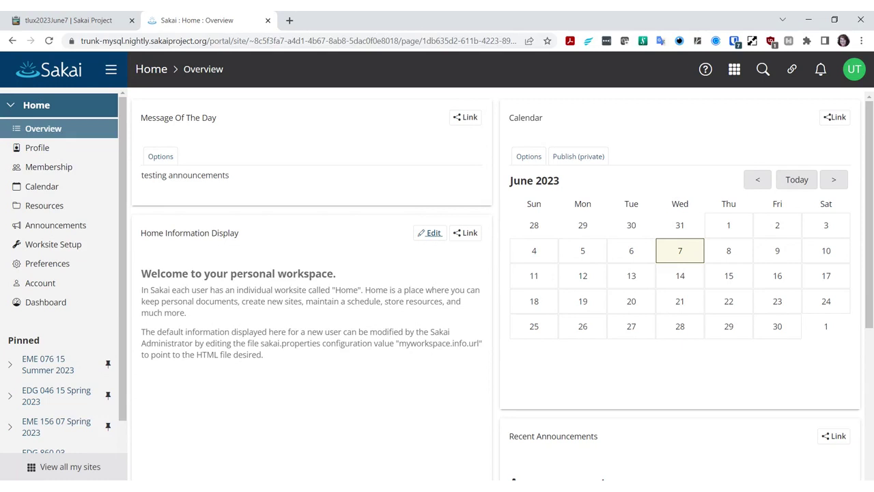
Collapse the Home tool list in the full-size layout and expand it again
left_click(10, 105)
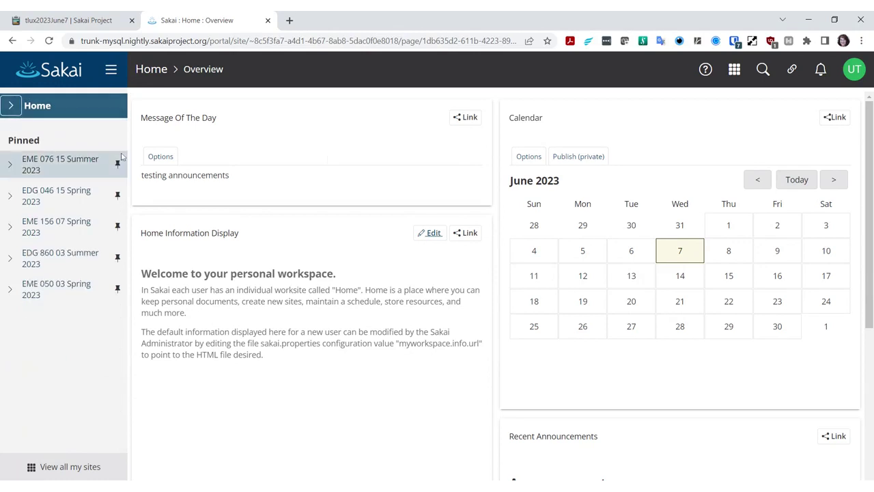
left_click(9, 108)
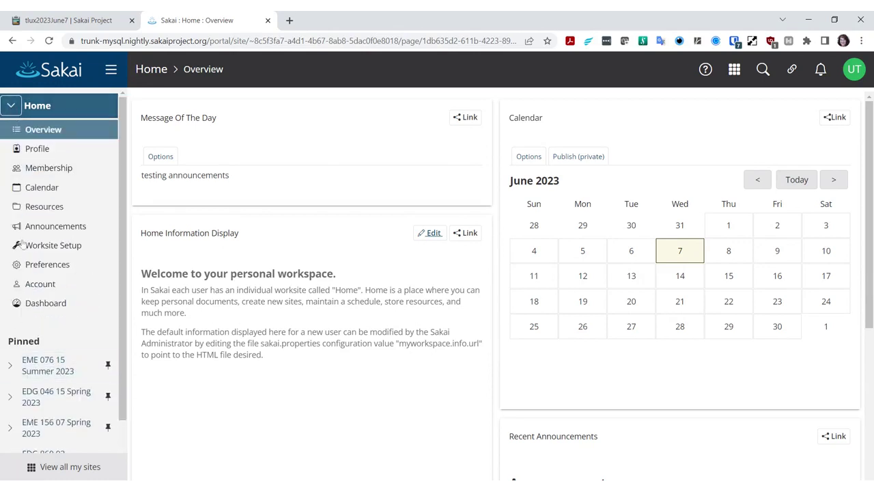
View the overview of the pinned EME 076 15 Summer 2023 site and return to Home
left_click(60, 372)
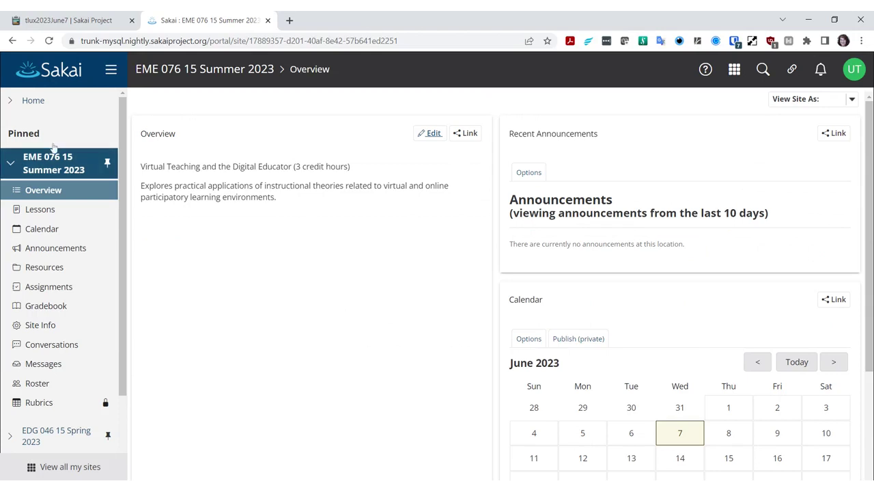
left_click(36, 104)
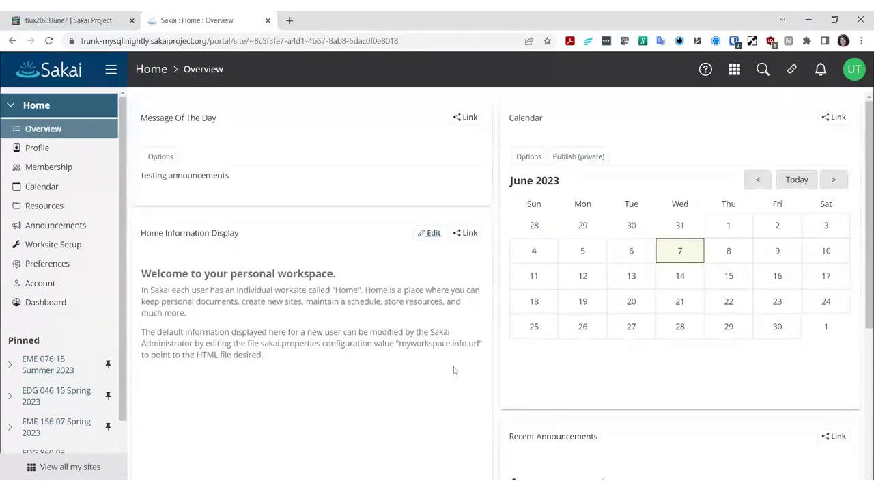
Compare Home's Dashboard with its Overview page, and expand the Message of the Day on the Dashboard
left_click(54, 304)
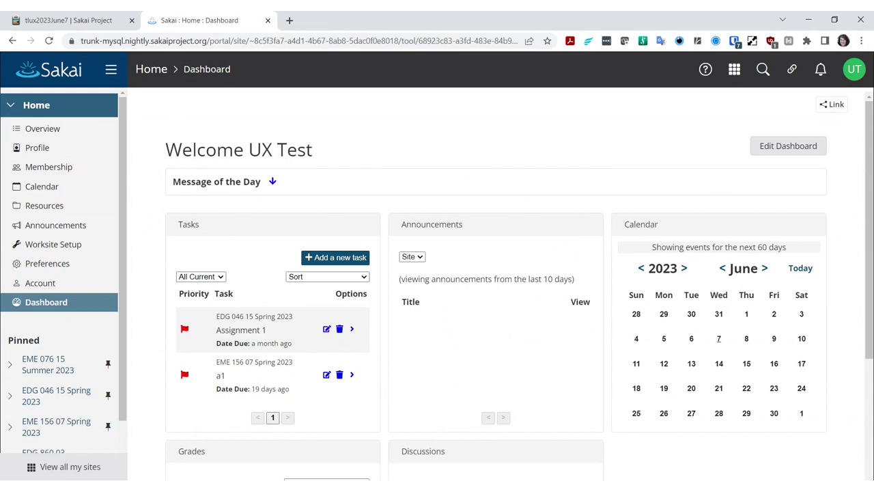
left_click(51, 129)
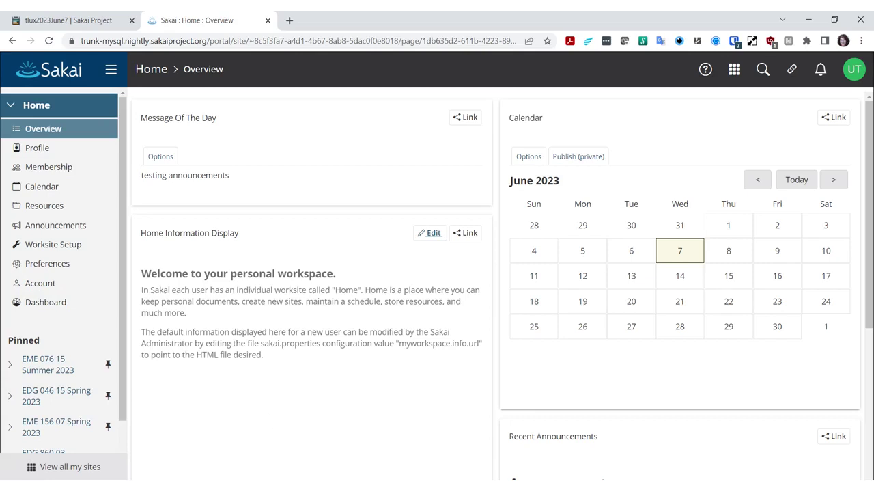
left_click(81, 302)
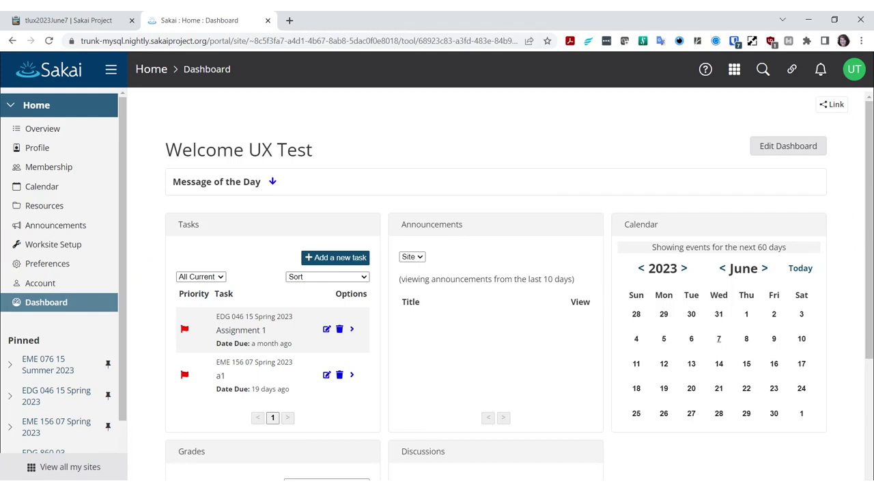
left_click(273, 182)
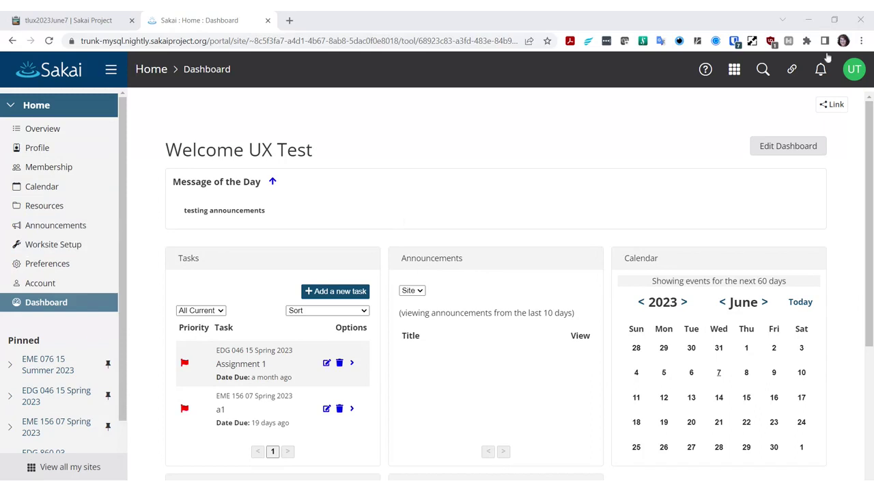
Look through the Quick Links twice, keeping the session active in between, and close them
left_click(798, 75)
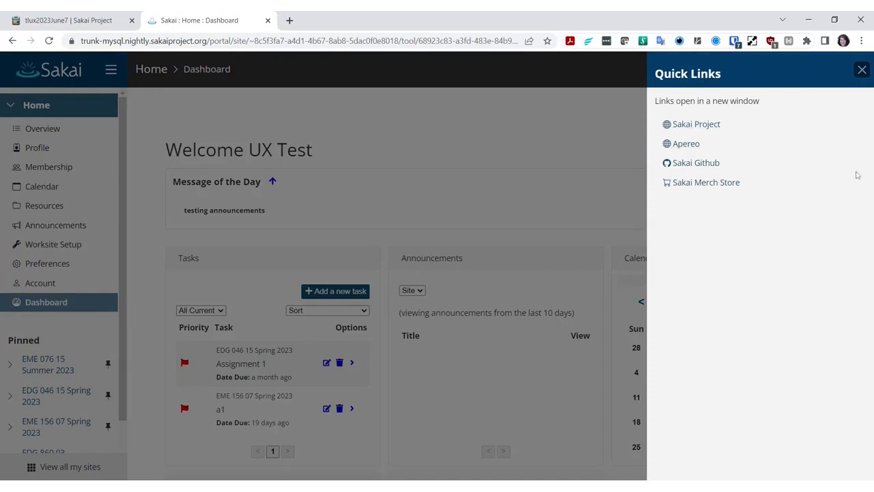
left_click(862, 71)
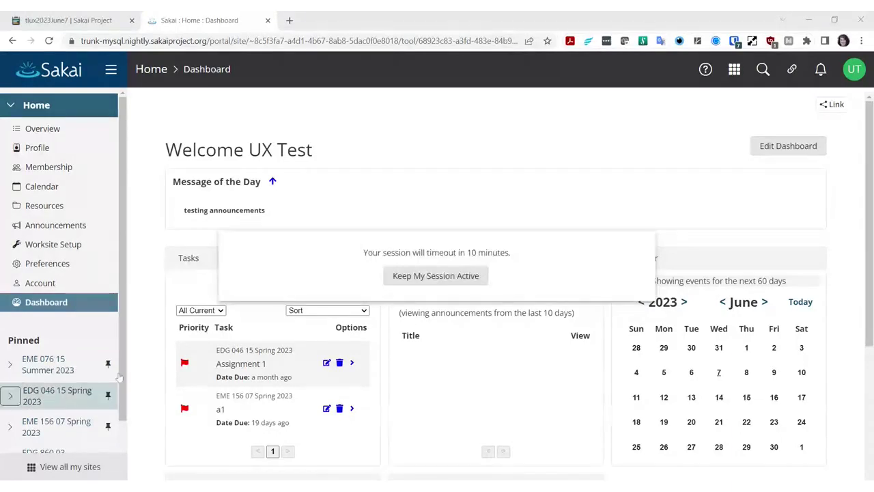
left_click(429, 277)
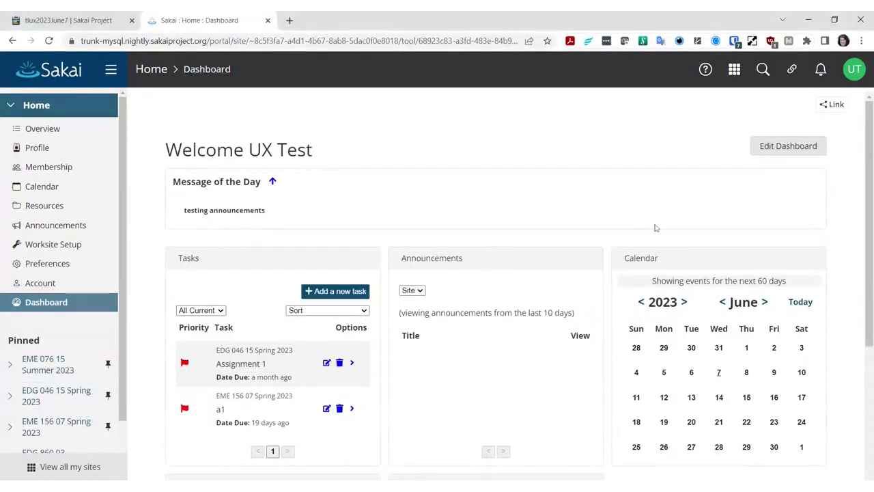
left_click(792, 70)
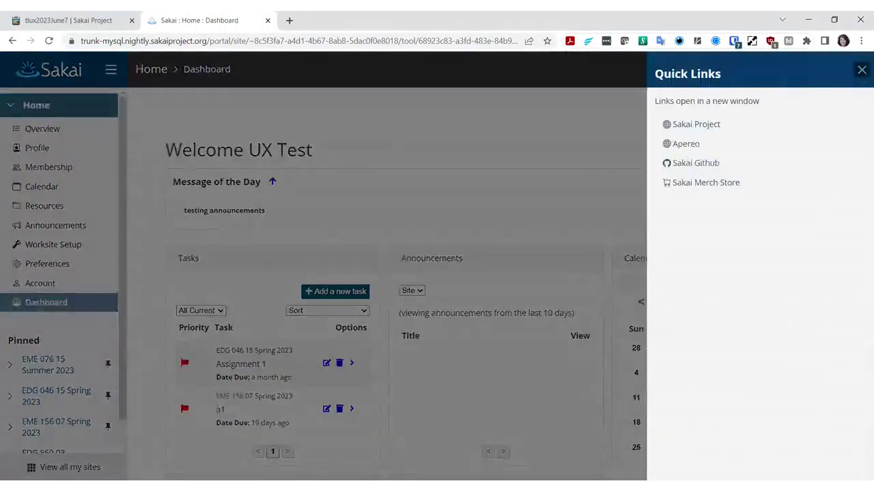
left_click(862, 71)
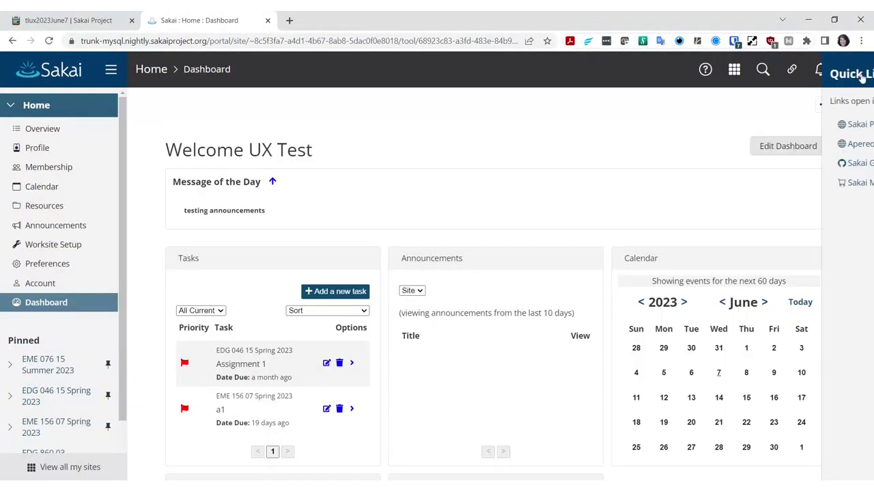
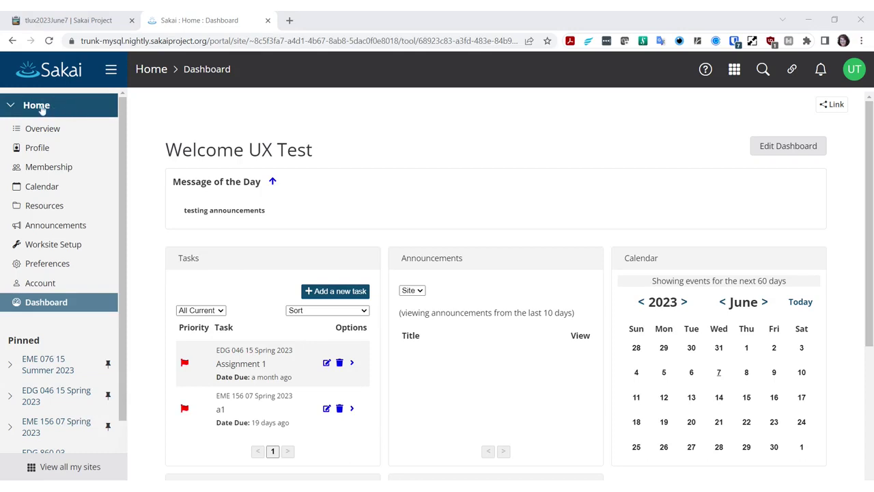
Reload Home from its site title and from the breadcrumb to check which tool it opens
left_click(43, 110)
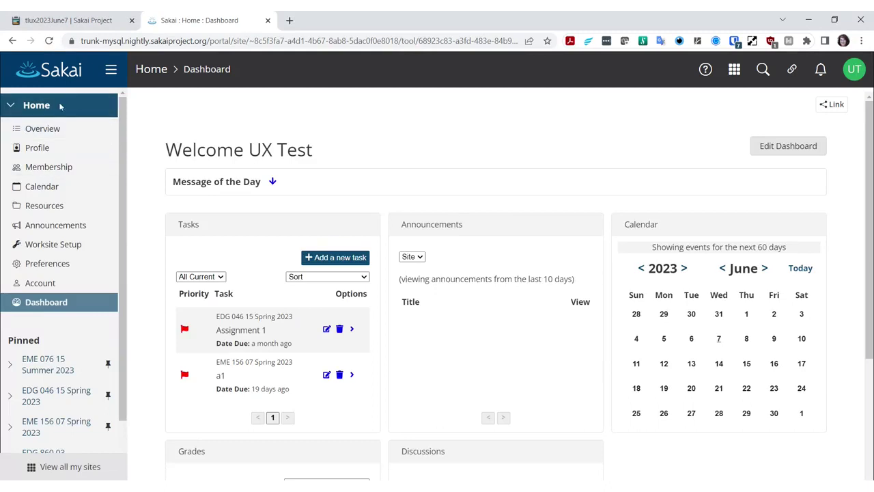
left_click(39, 111)
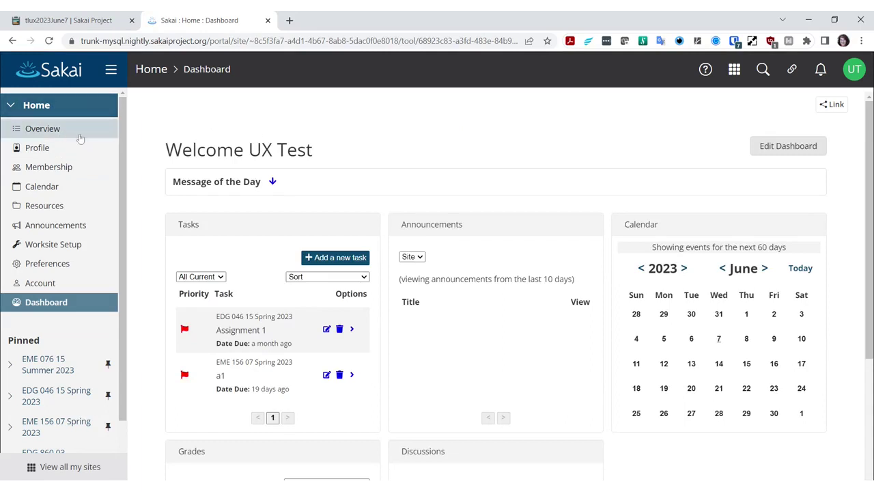
left_click(151, 74)
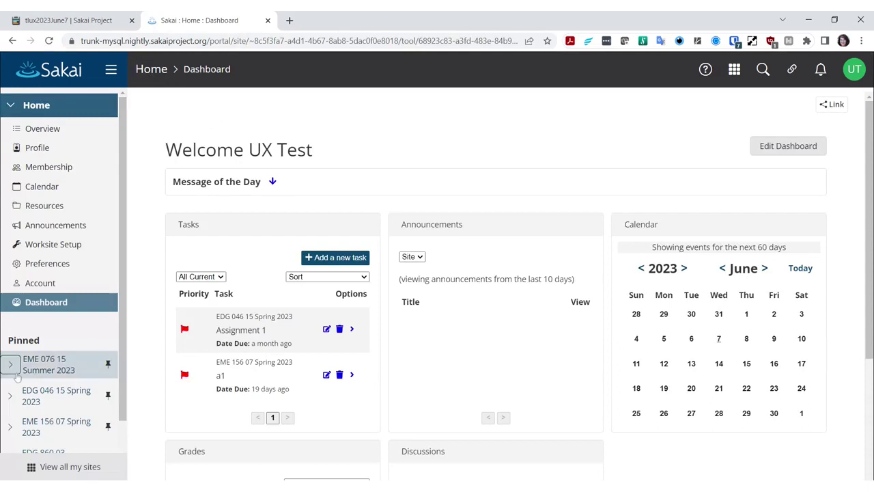
Open the pinned EME 076 15 Summer 2023 site, view its Conversations tool, and select the site title again
left_click(43, 371)
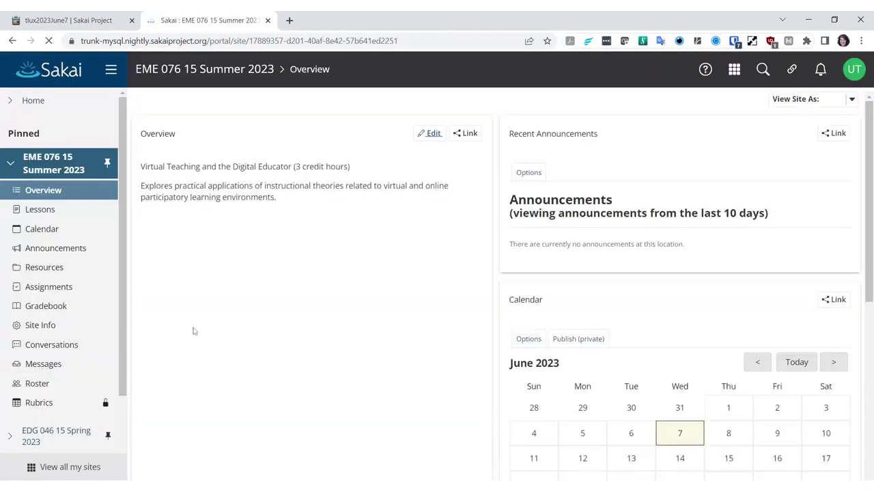
left_click(40, 351)
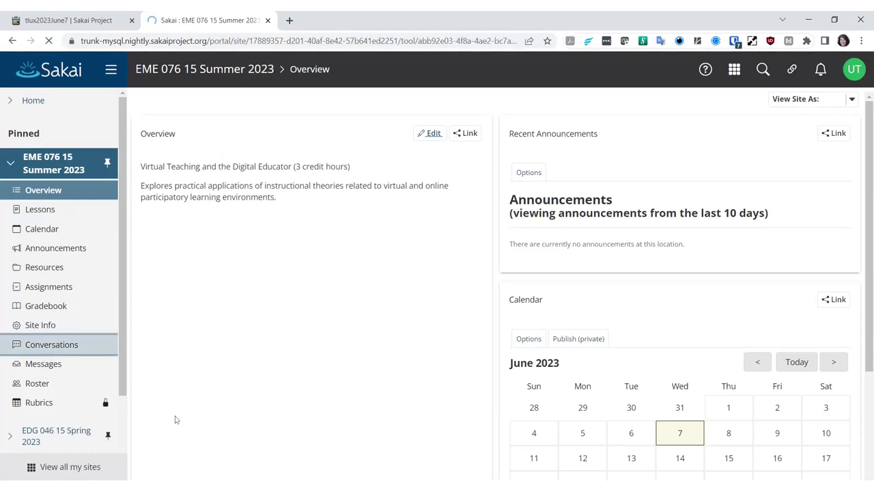
left_click(45, 171)
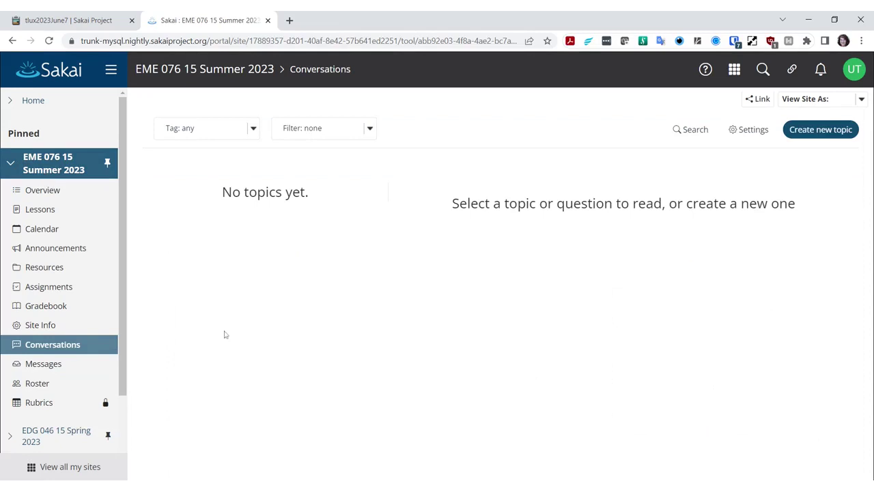
Return to Home, view its Preferences tool, and collapse the Home tool list
left_click(34, 101)
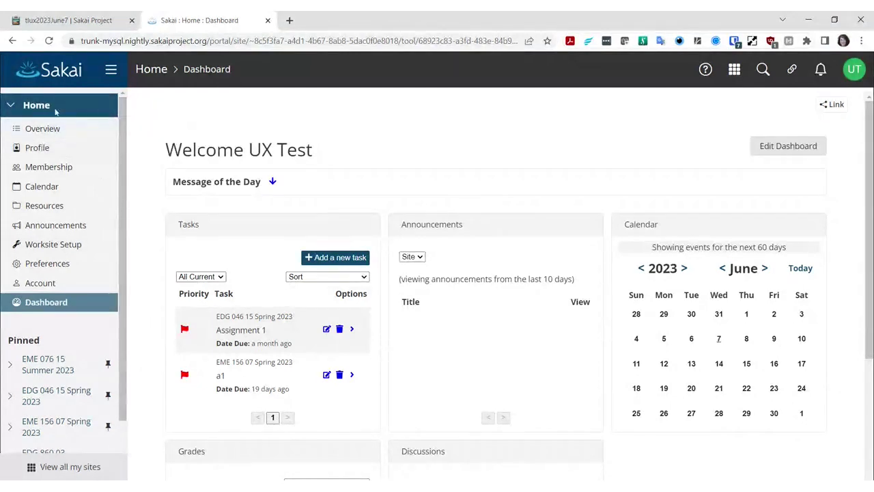
left_click(62, 263)
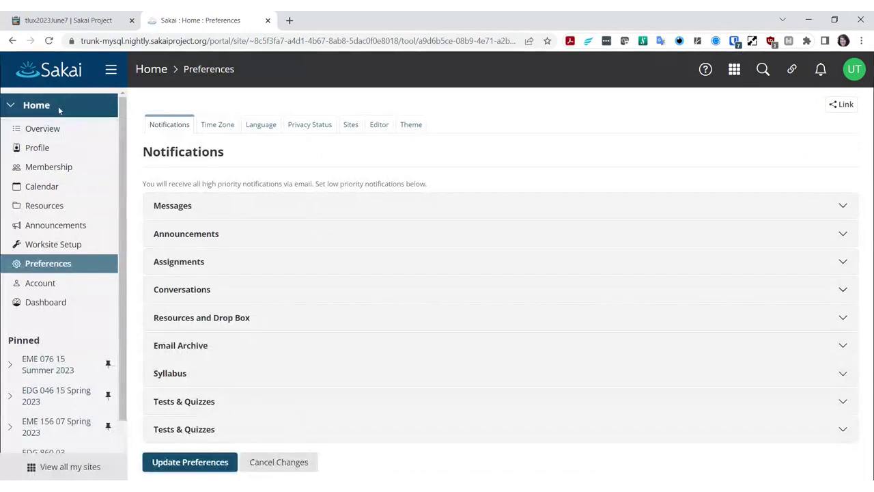
left_click(58, 106)
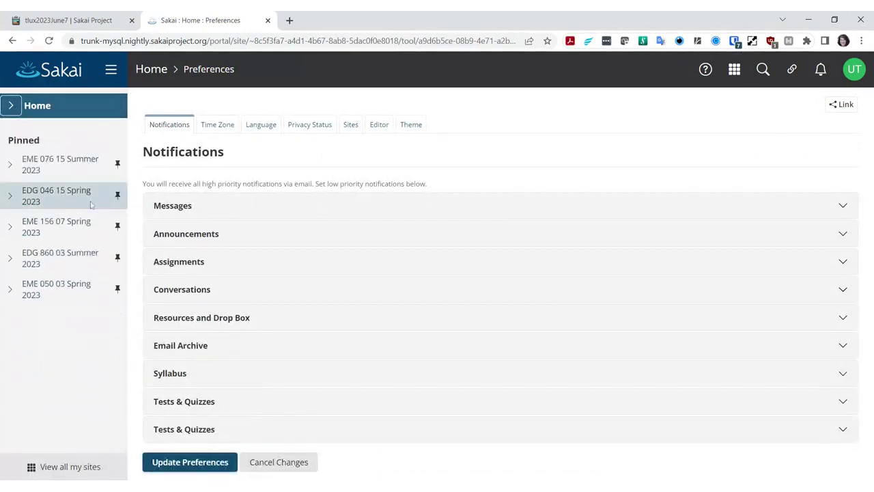
In EME 156 07 Spring 2023, visit the Calendar's pages for merging internal and external calendars, resetting the tool through the breadcrumb each time
left_click(69, 229)
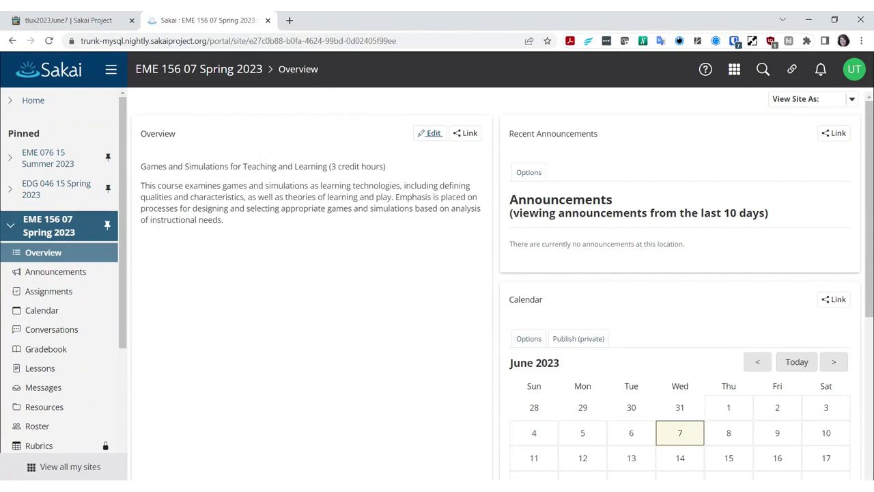
left_click(38, 313)
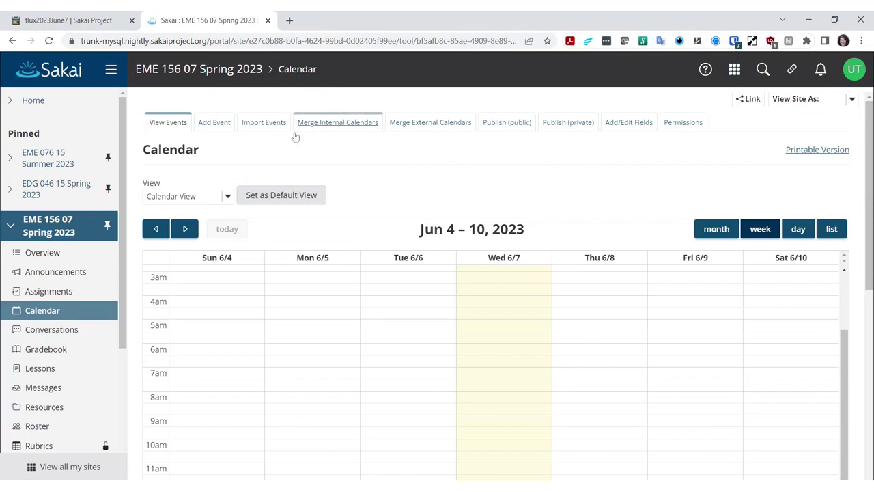
left_click(322, 130)
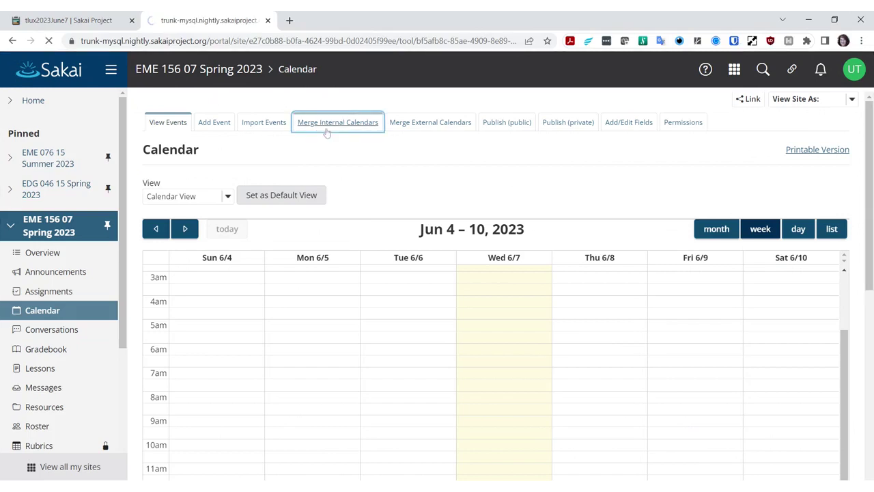
left_click(306, 72)
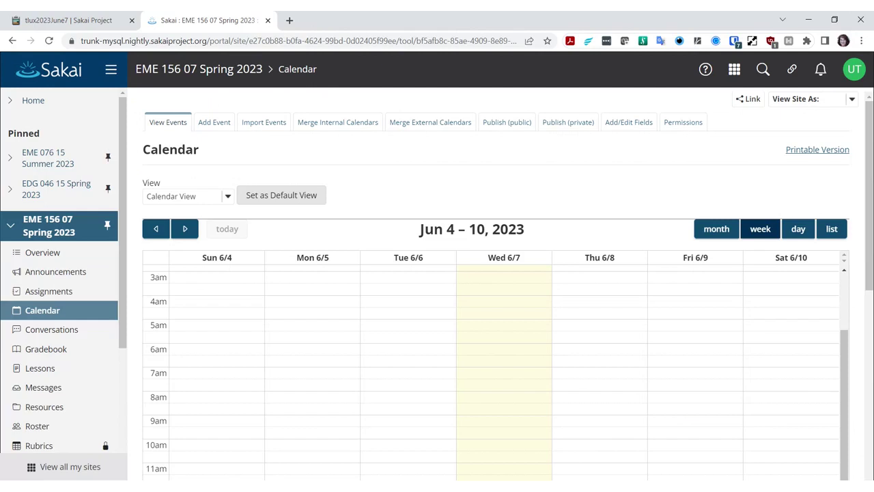
left_click(430, 123)
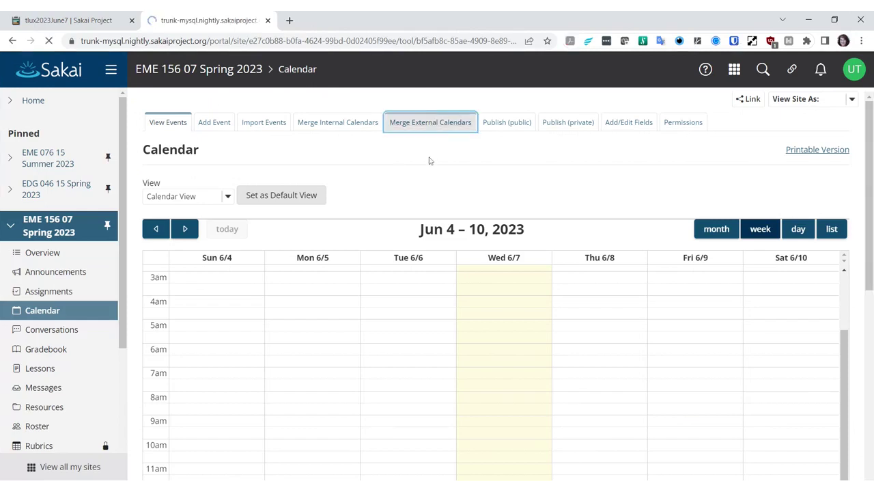
left_click(297, 70)
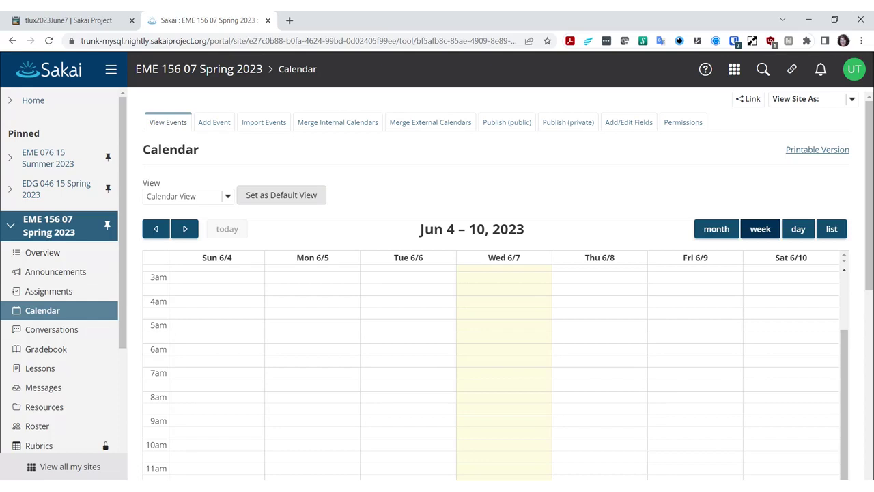
Open the Calendar's Import Events page, visit Gradebook and Calendar, and return to the EME 156 07 Spring 2023 Overview
left_click(264, 122)
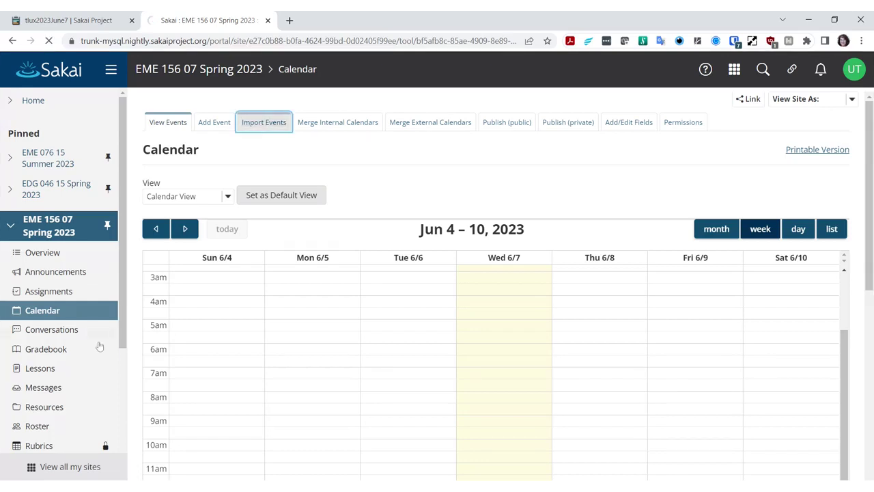
left_click(56, 355)
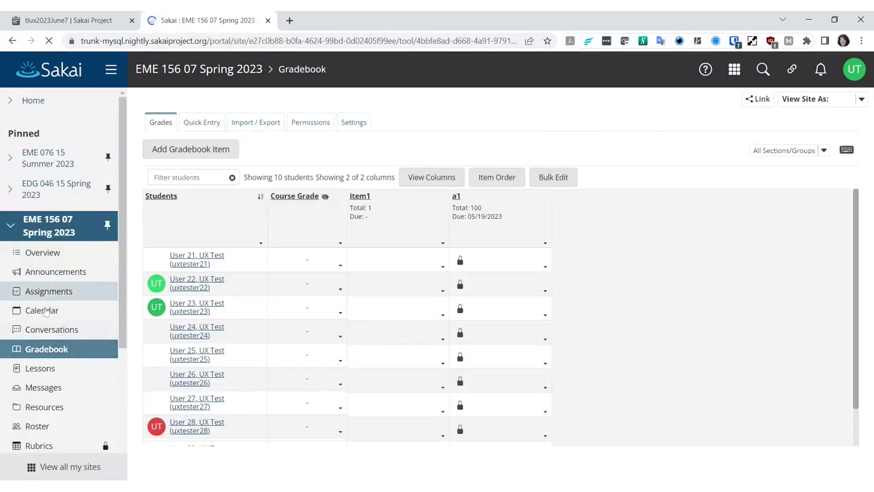
left_click(43, 316)
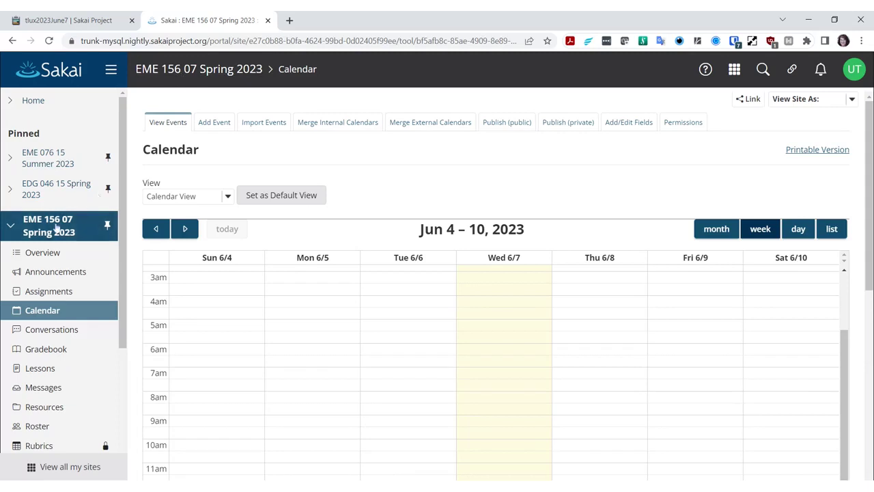
left_click(31, 252)
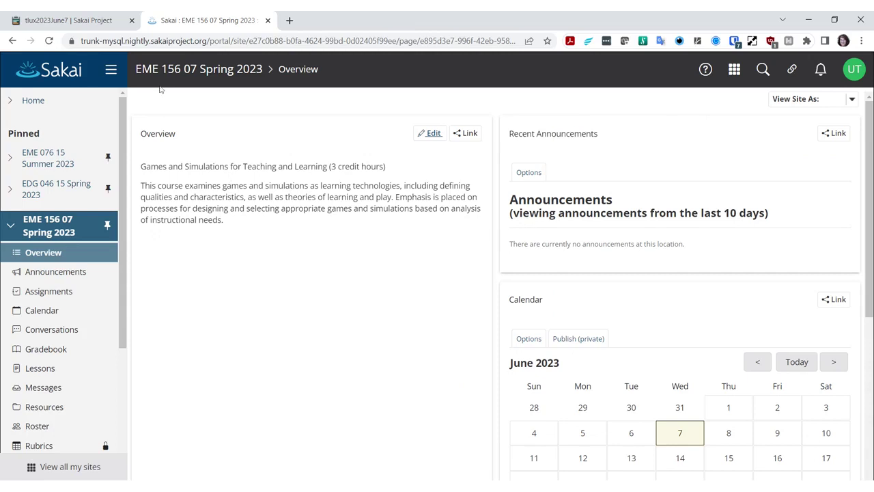
left_click(69, 236)
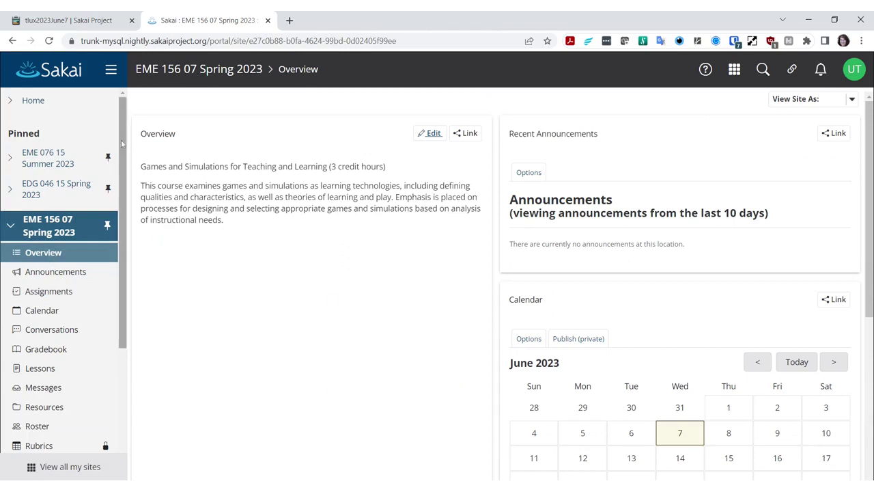
Collapse the tool list of EME 156 07 Spring 2023 and open the pinned EDG 860 03 Summer 2023 site
mouse_move(124, 138)
left_mouse_down()
mouse_move(123, 270)
mouse_move(119, 140)
left_mouse_up()
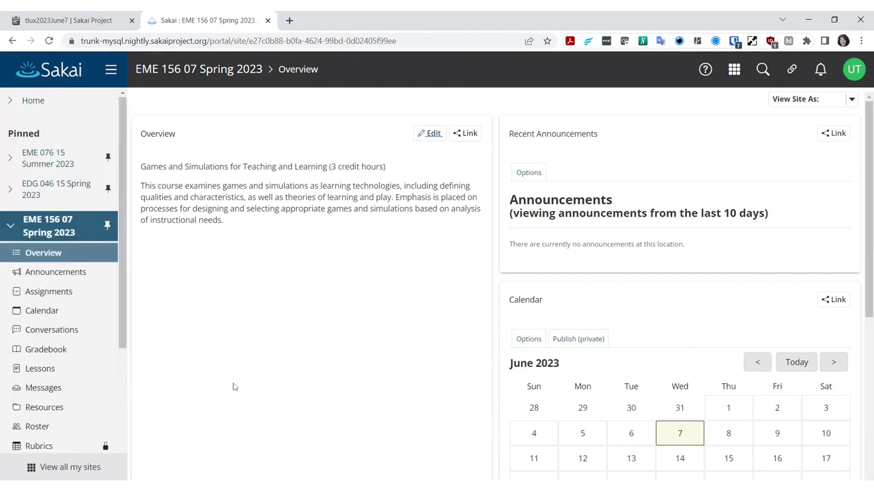
left_click(10, 225)
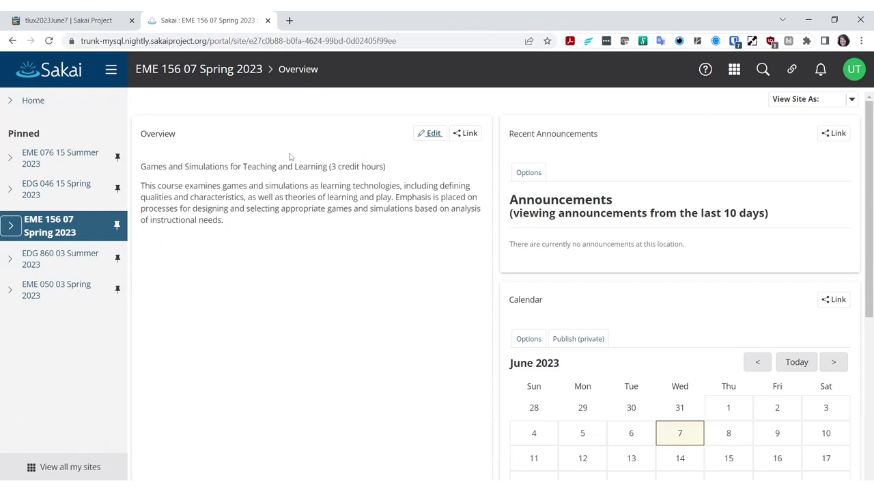
left_click(71, 257)
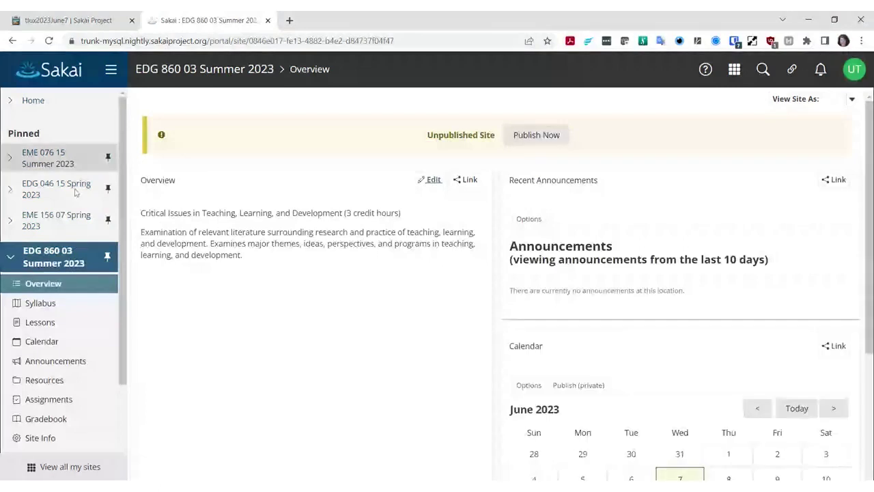
Look through the tool list and pinned sites below EDG 860 03 Summer 2023, and collapse that site's tool list
mouse_move(125, 188)
left_mouse_down()
mouse_move(132, 312)
mouse_move(129, 175)
left_mouse_up()
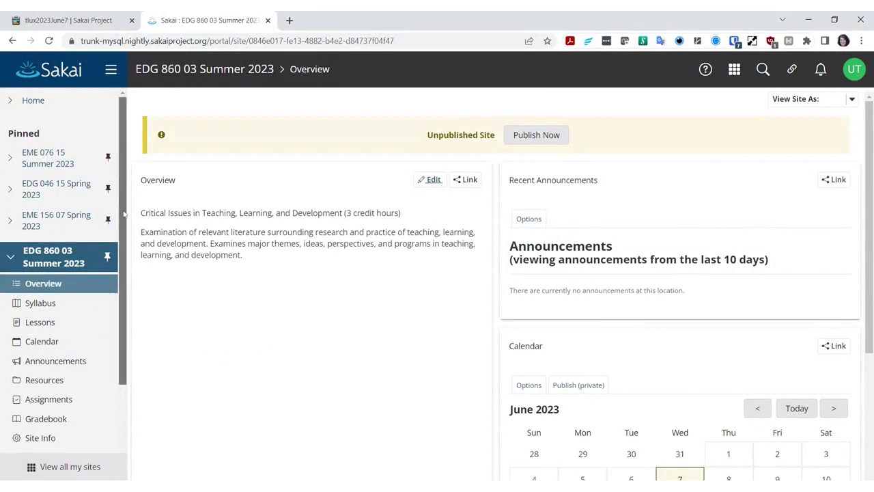
left_click_drag(123, 229, 121, 320)
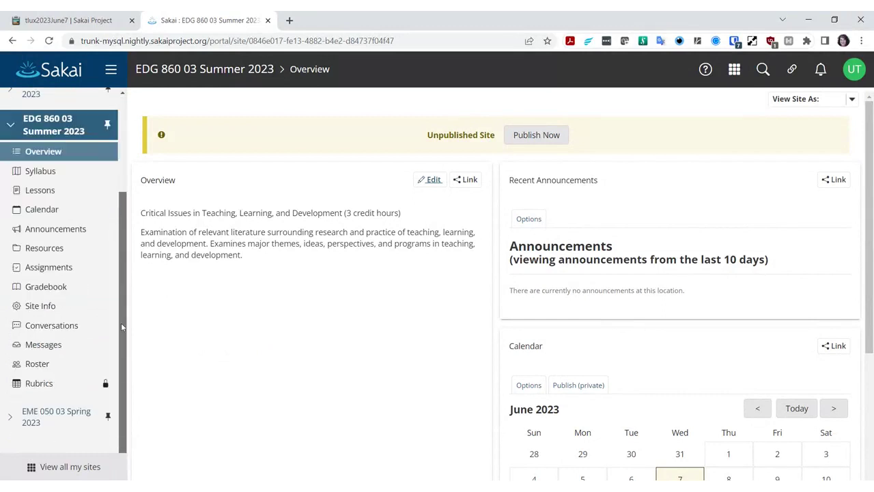
scroll(121, 322, "up", 2)
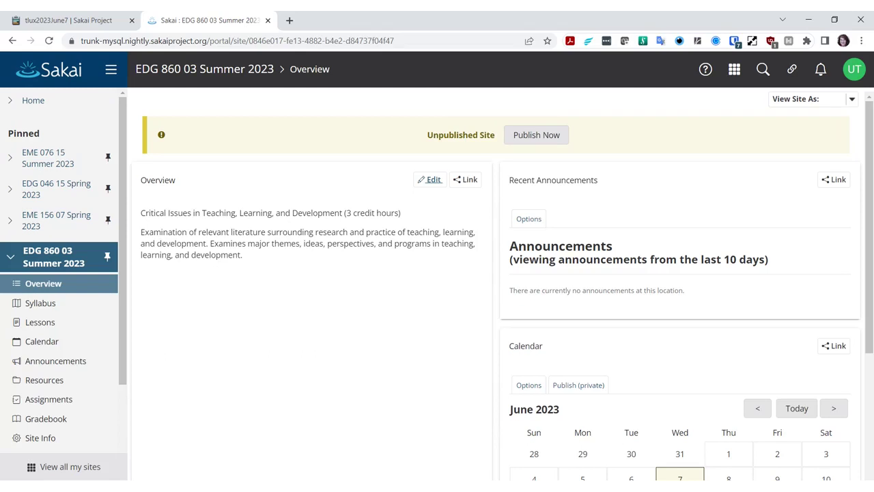
left_click(11, 258)
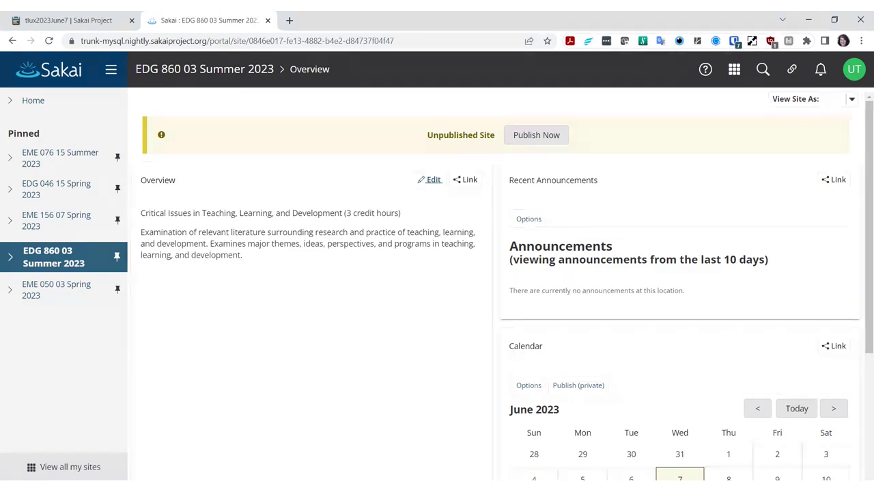
Open the pinned EME 050 03 Spring 2023 site and look through its full tool list
left_click(71, 293)
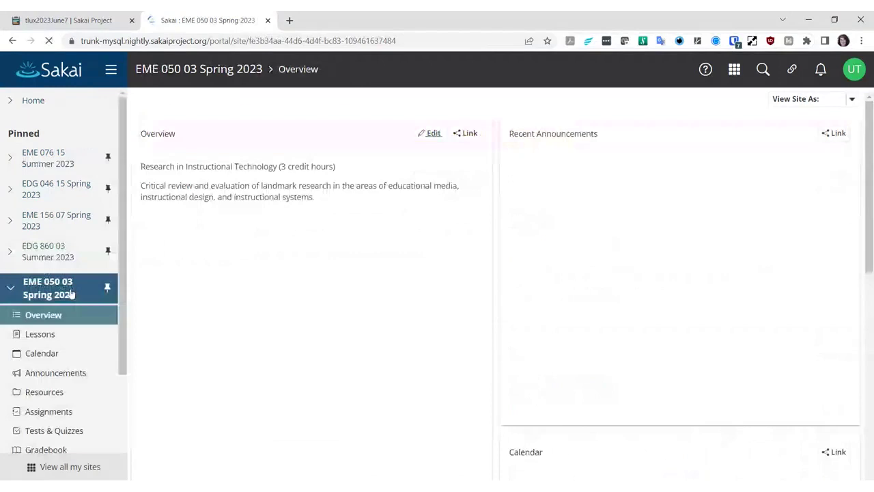
scroll(119, 368, "down", 2)
scroll(127, 395, "up", 2)
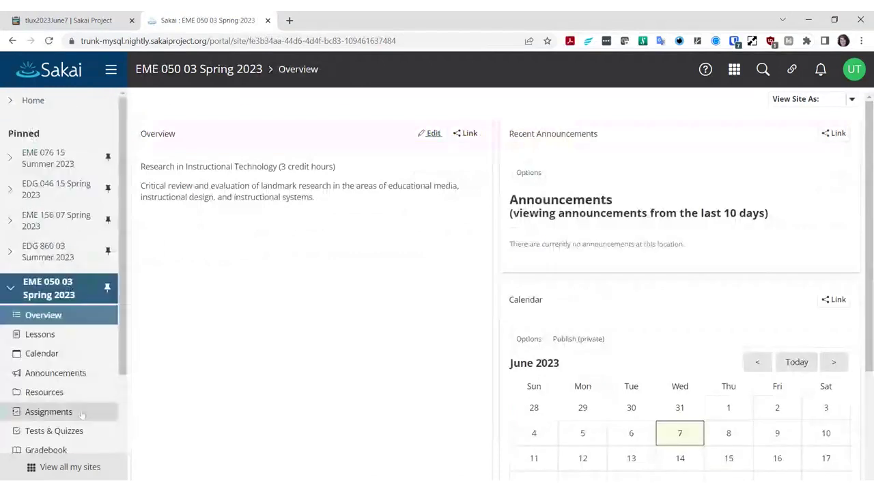
scroll(125, 280, "down", 2)
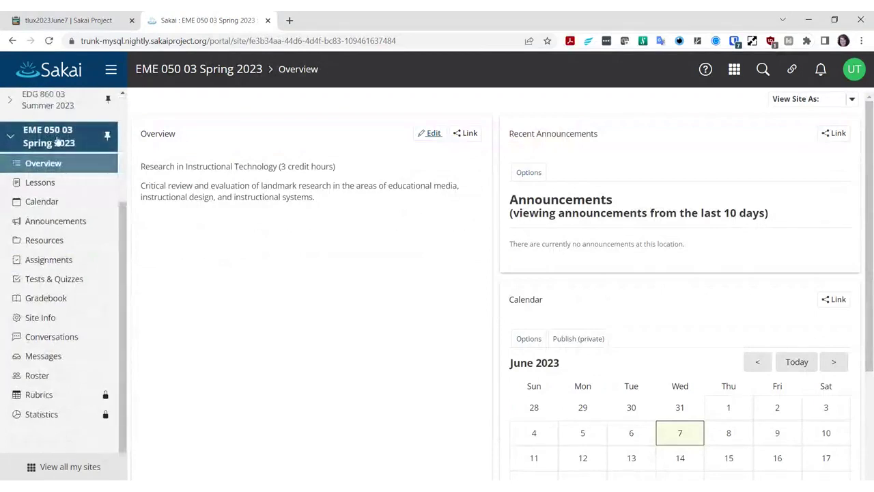
scroll(127, 233, "up", 1)
scroll(126, 233, "up", 1)
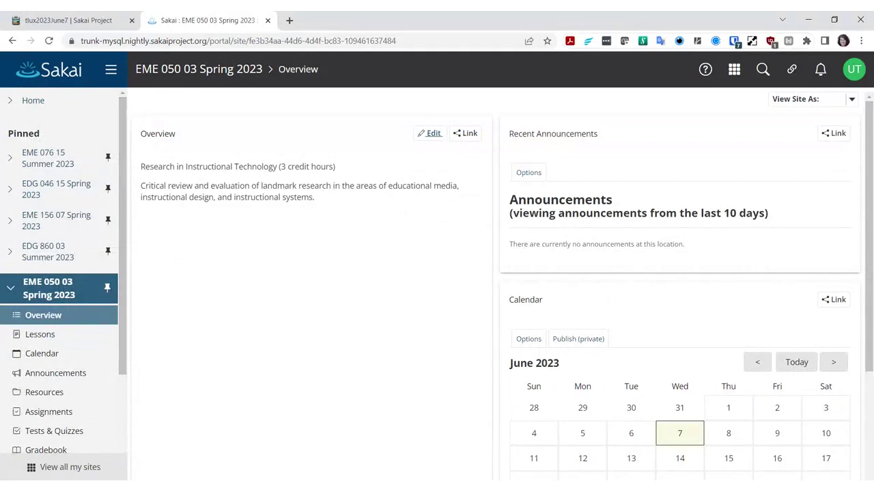
scroll(126, 205, "down", 1)
scroll(126, 212, "down", 2)
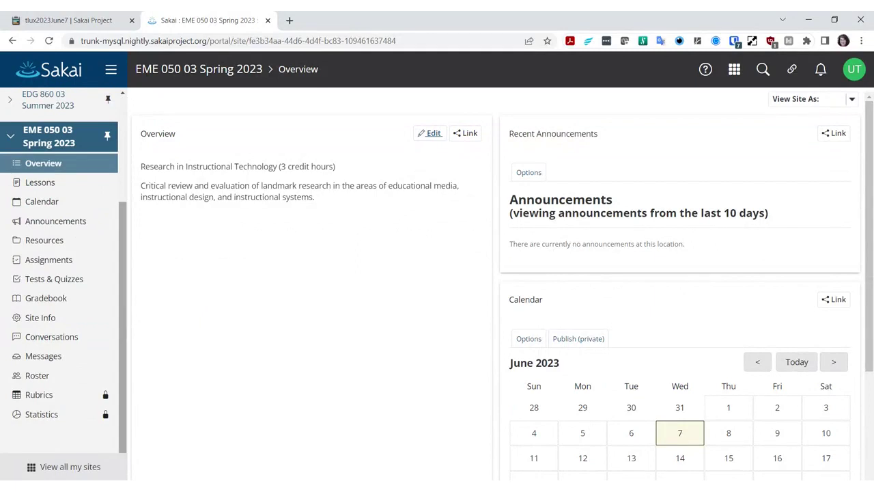
scroll(126, 204, "up", 3)
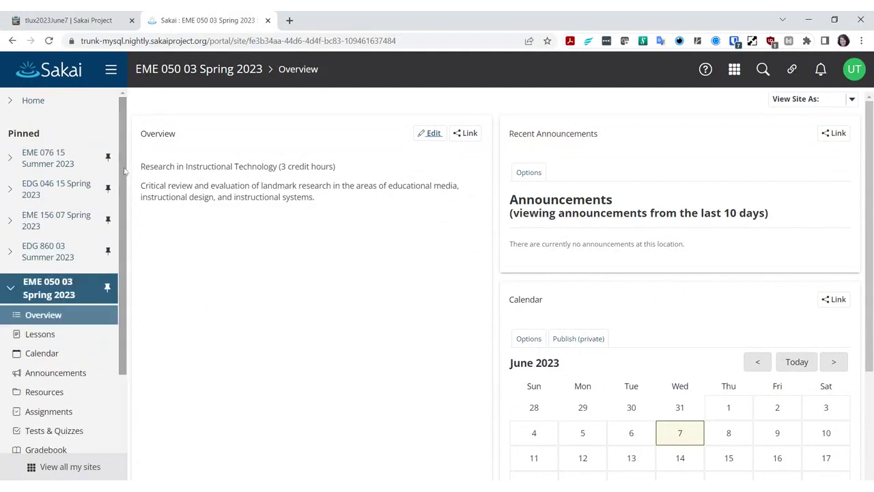
Reopen the pinned EDG 860 03 Summer 2023 site and look through its tools down to the pinned site below them
left_click(63, 253)
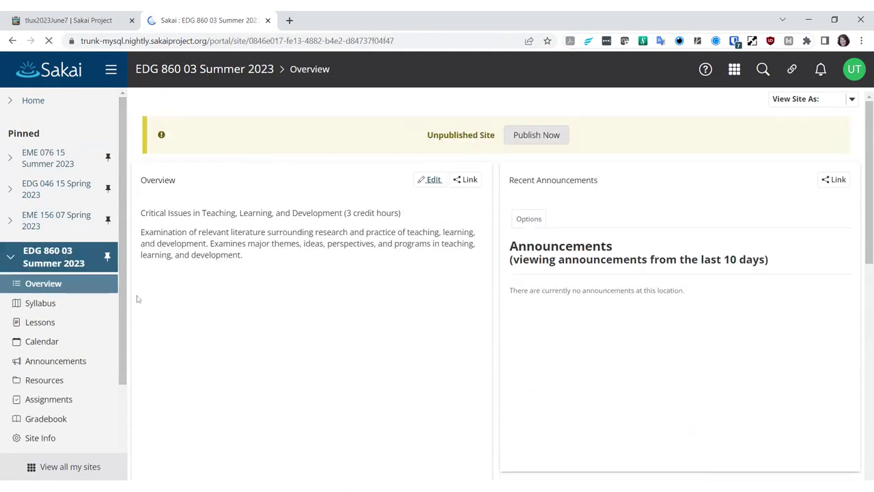
scroll(127, 312, "down", 2)
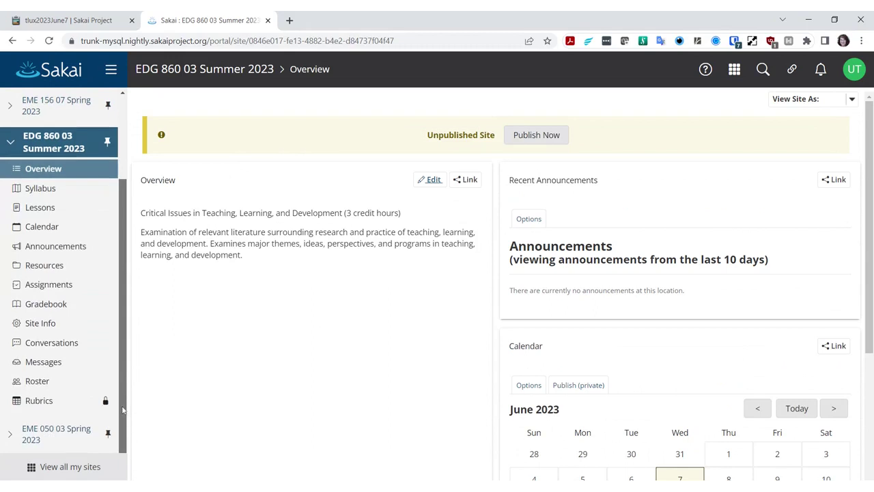
scroll(61, 226, "up", 2)
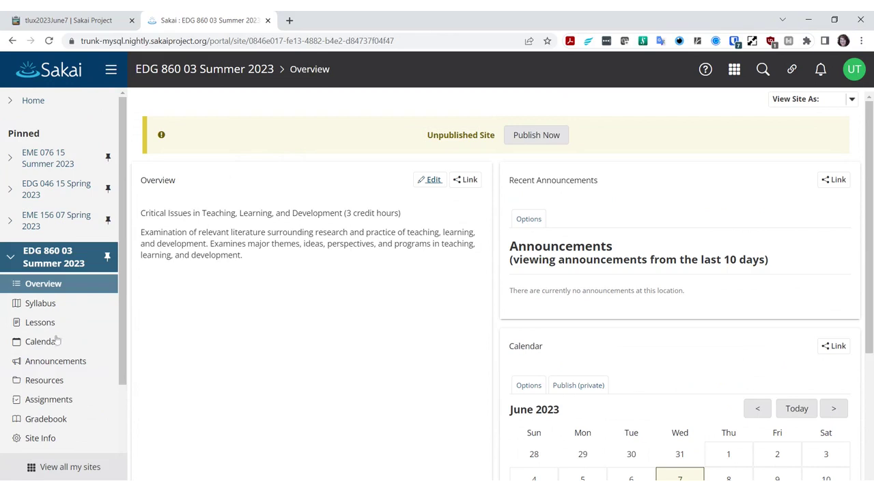
scroll(127, 391, "down", 3)
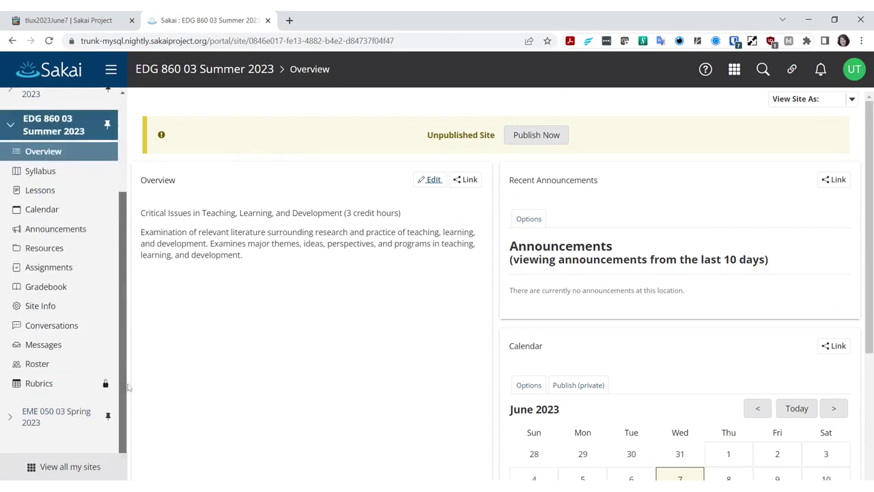
scroll(127, 386, "up", 3)
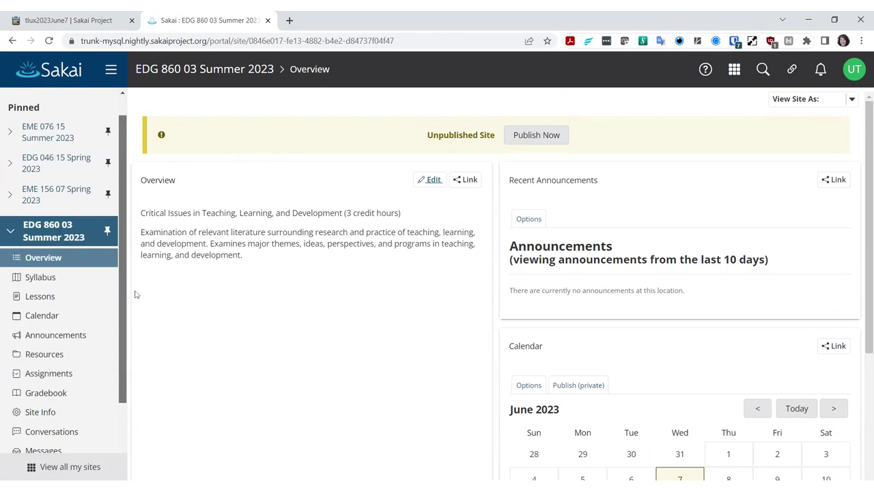
Open the pinned EDG 046 15 Spring 2023 site and look through its tools and the pinned sites listed below
scroll(135, 295, "up", 2)
left_click(54, 189)
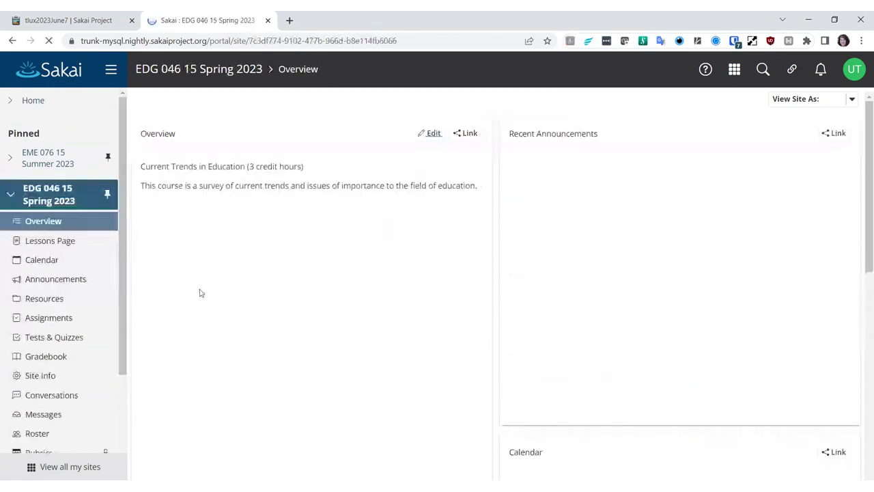
scroll(123, 301, "down", 4)
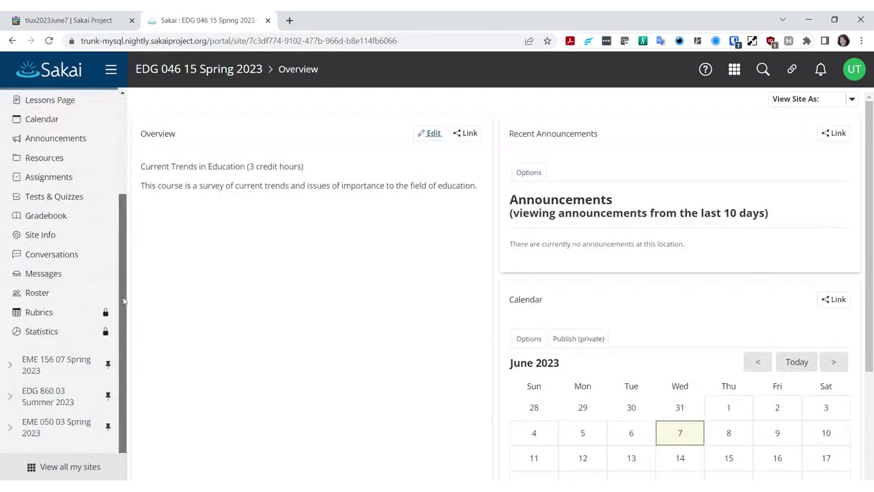
scroll(125, 295, "up", 4)
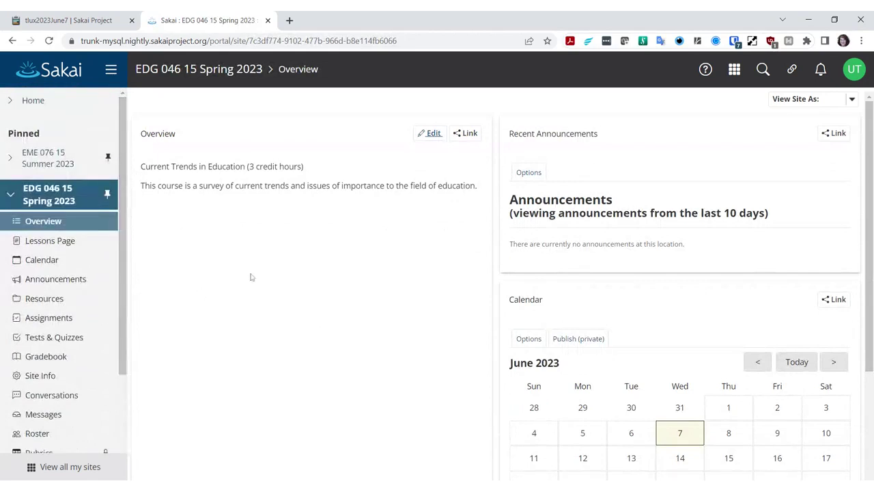
Collapse the tool list of EDG 046 15 Spring 2023, and preview the tools of EME 156 07 Spring 2023 without opening that site
left_click(12, 196)
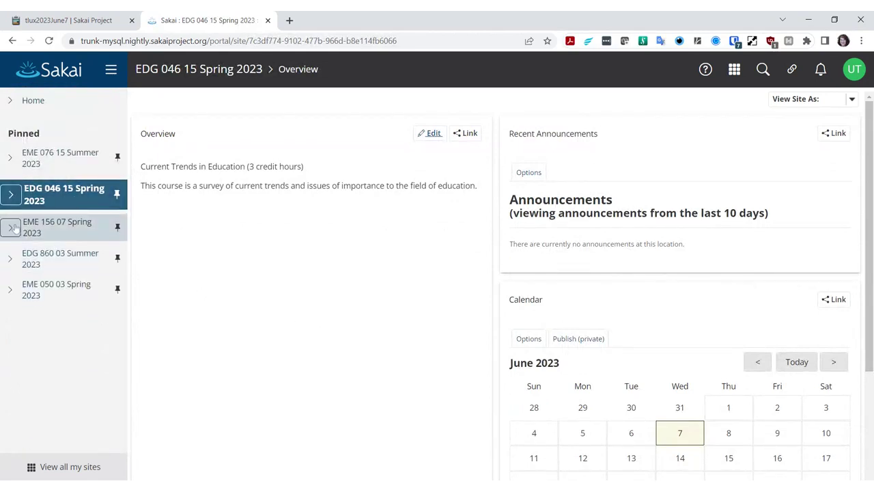
left_click(11, 228)
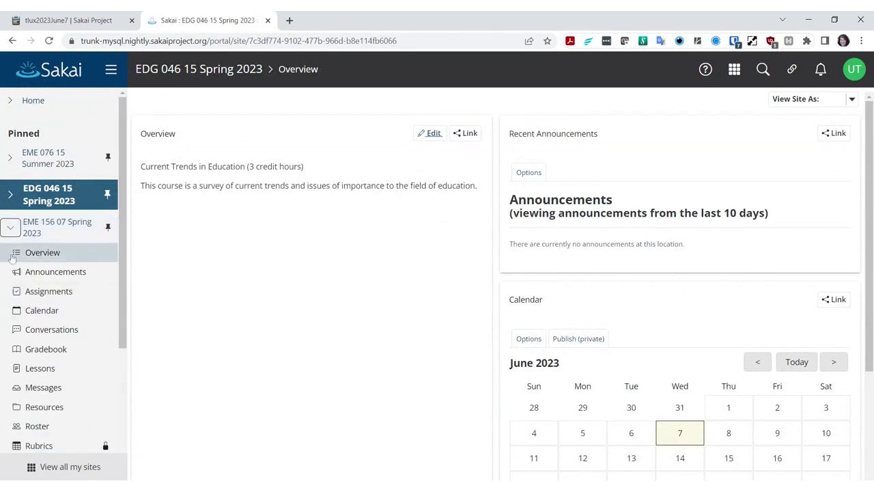
left_click(10, 228)
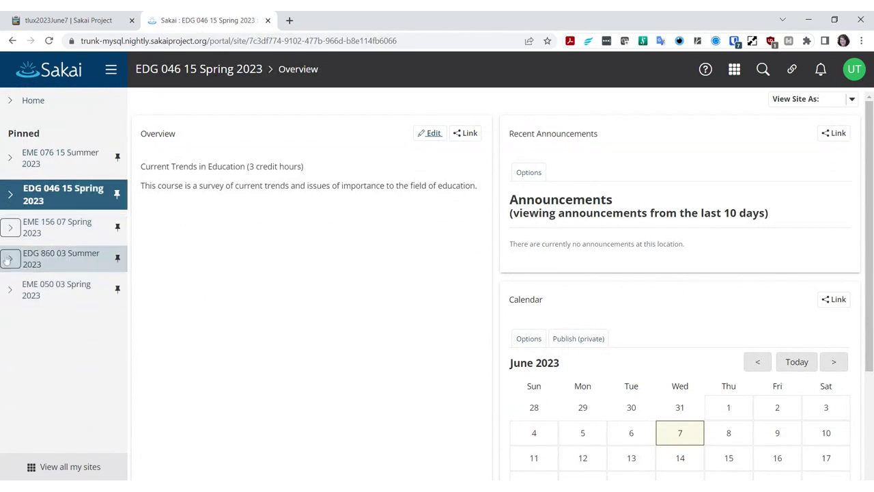
Go directly to Lessons in EDG 860 03 Summer 2023 from its expanded tool list, and collapse the list
left_click(9, 259)
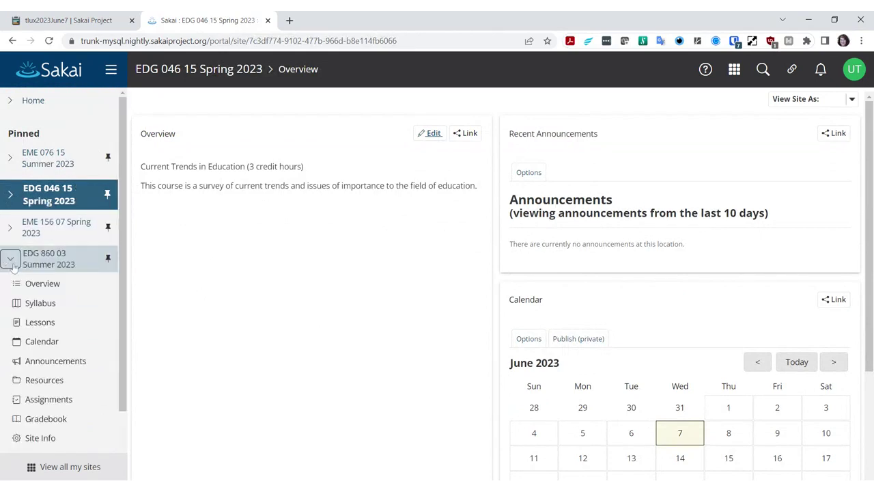
left_click(42, 324)
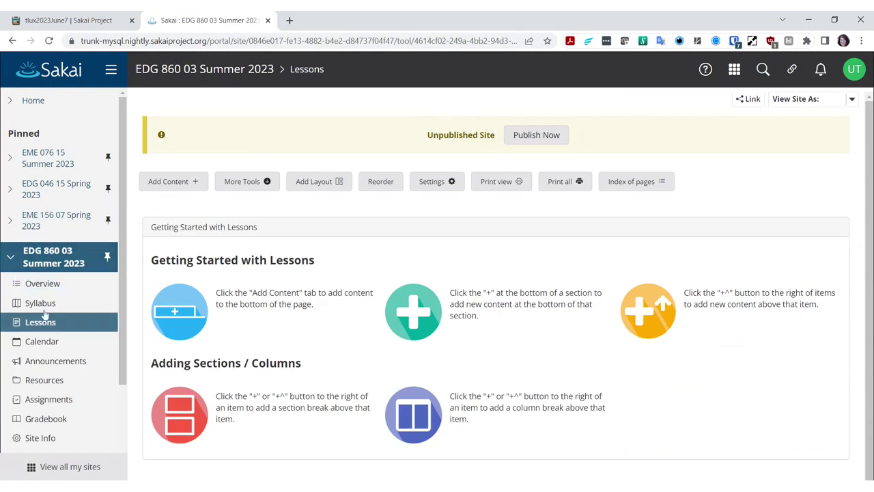
left_click(10, 256)
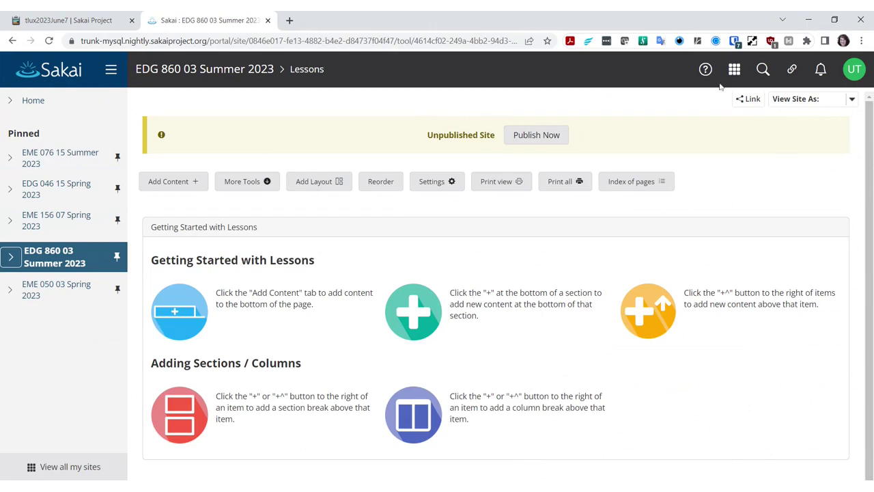
Check the list of all sites, close it, and unpin EDG 860 03 Summer 2023 and EME 156 07 Spring 2023
left_click(734, 69)
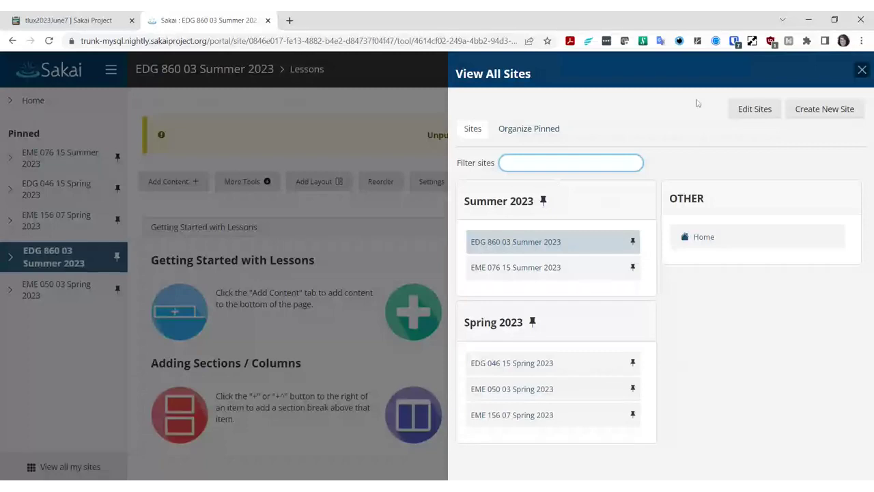
left_click(862, 72)
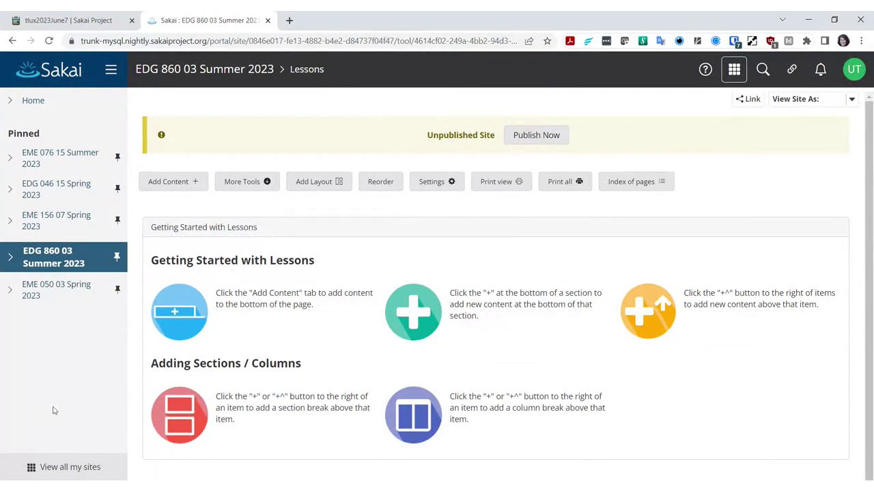
left_click(117, 257)
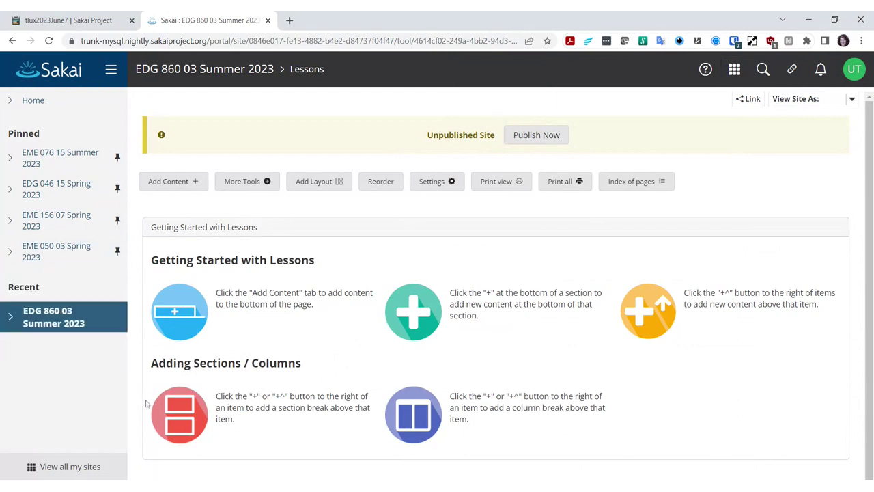
left_click(117, 218)
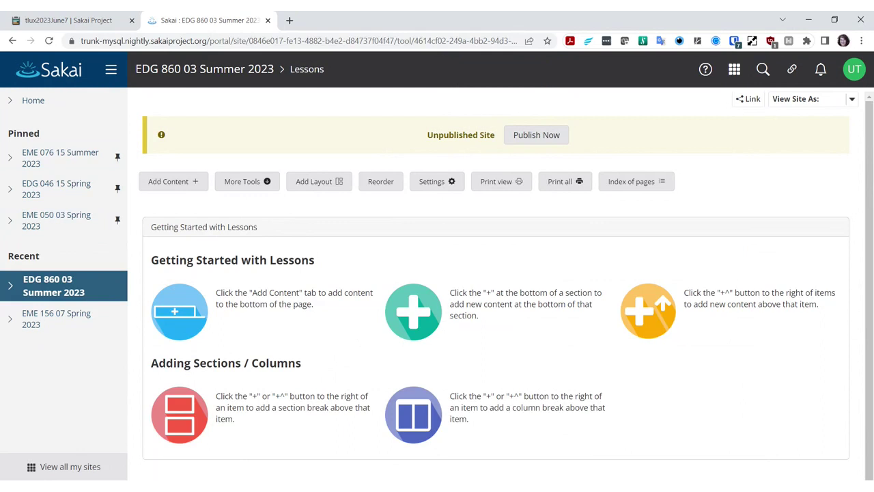
View the Organize Pinned list of the all-sites view and close it without reordering any site
left_click(732, 69)
left_click(555, 130)
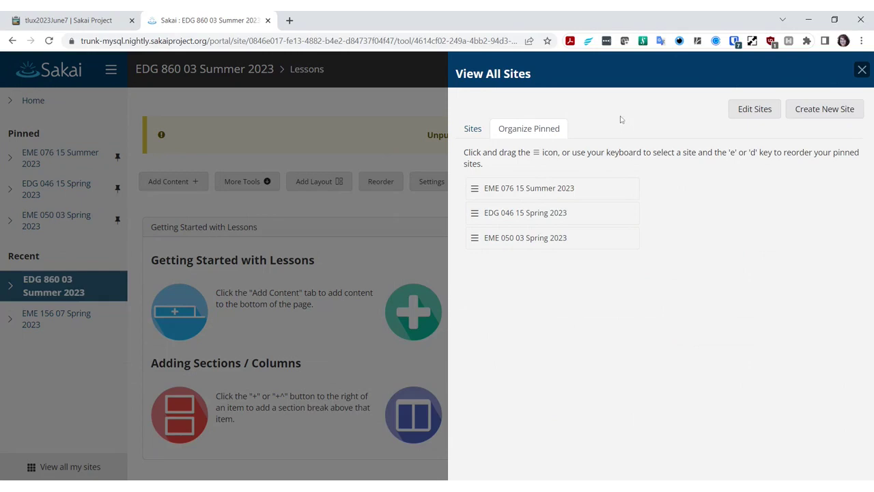
left_click(862, 69)
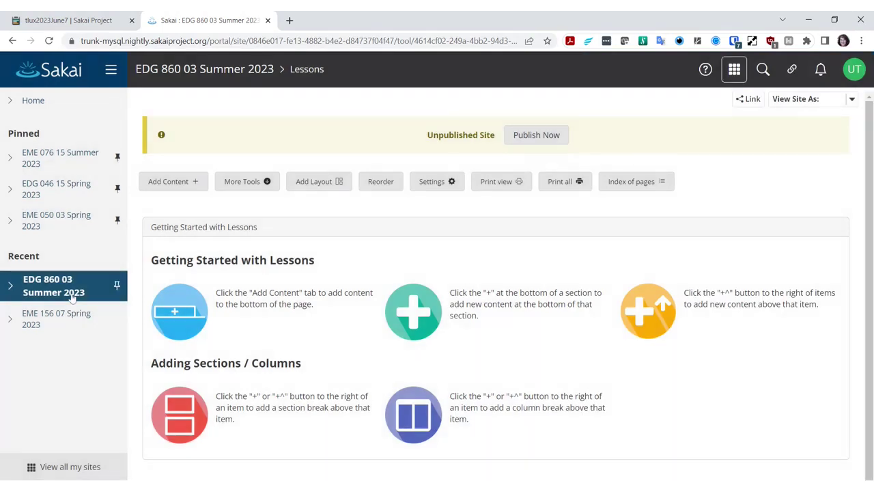
Return to Home, open its Overview page, and toggle the navigation sidebar's collapsed state, leaving it expanded
left_click(31, 103)
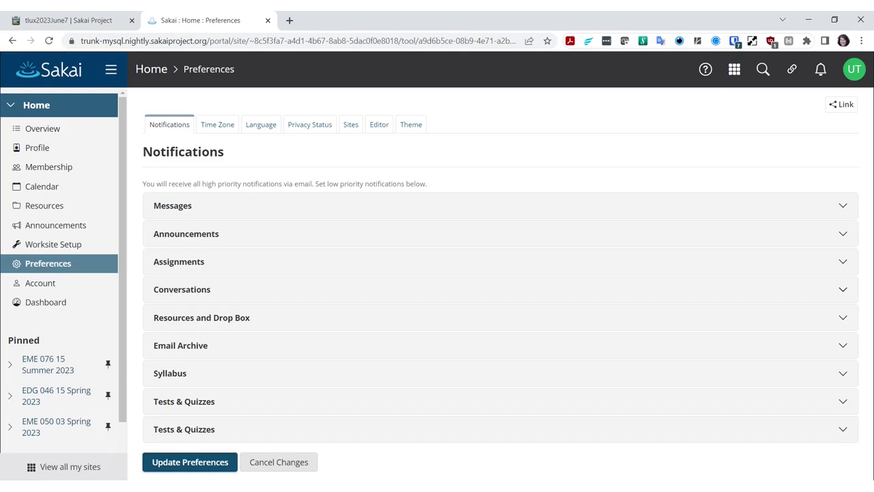
left_click(54, 133)
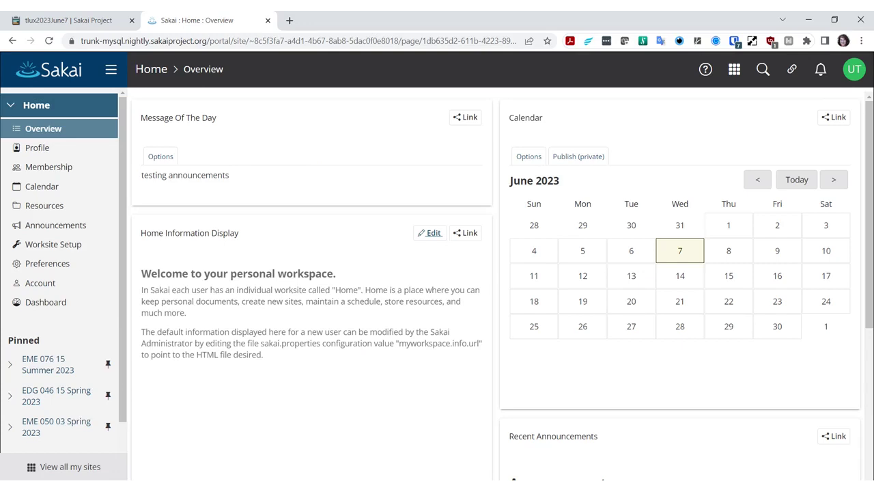
left_click(109, 76)
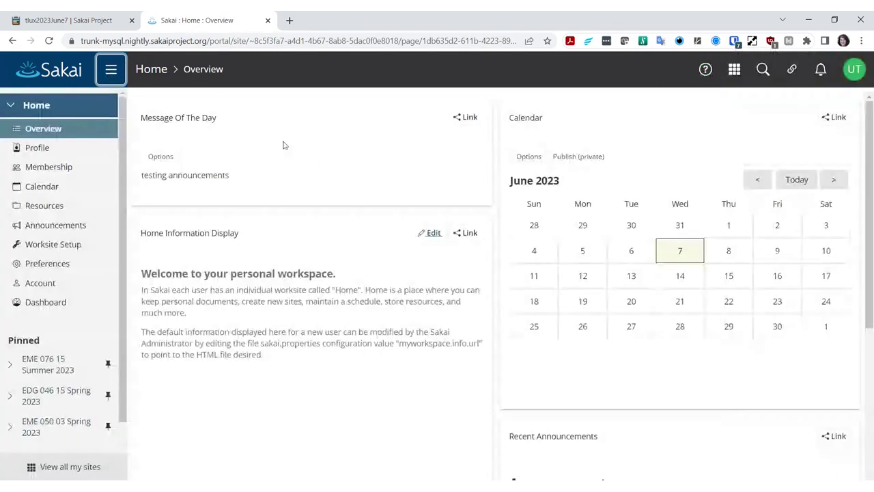
left_click(107, 79)
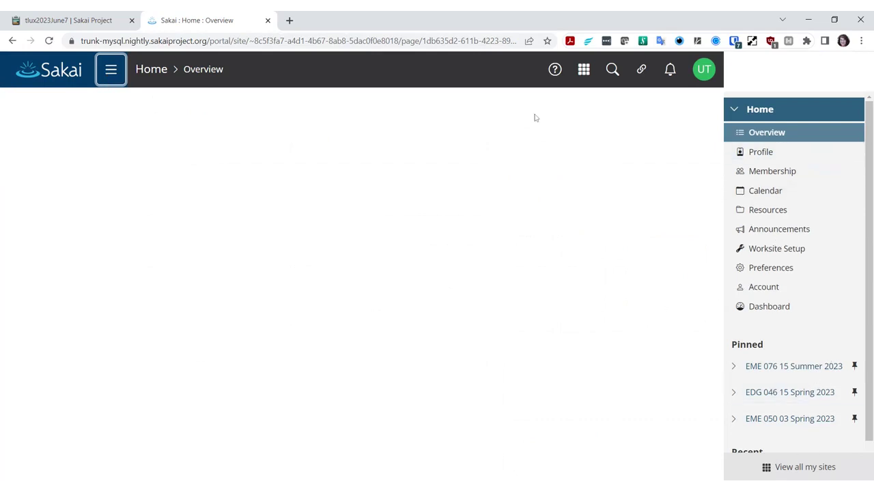
left_click(111, 70)
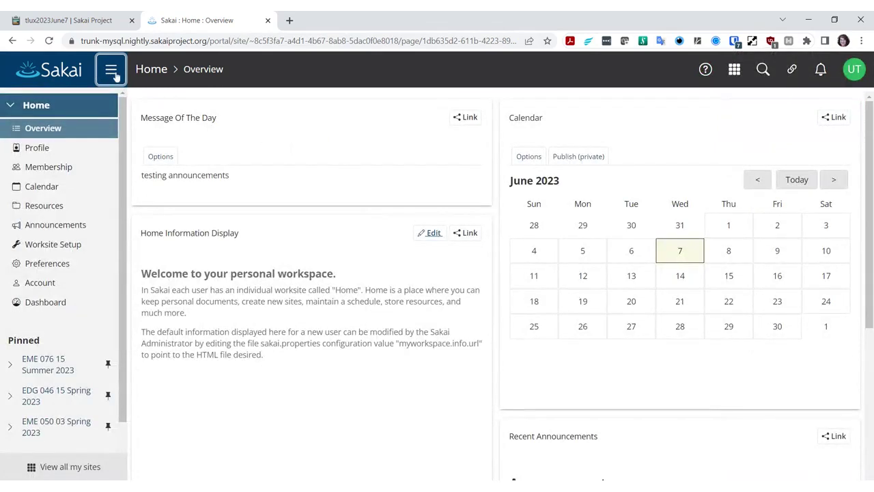
Collapse and re-expand the navigation sidebar several times to compare the Overview page with and without it, leaving it expanded
left_click(112, 71)
left_click(114, 74)
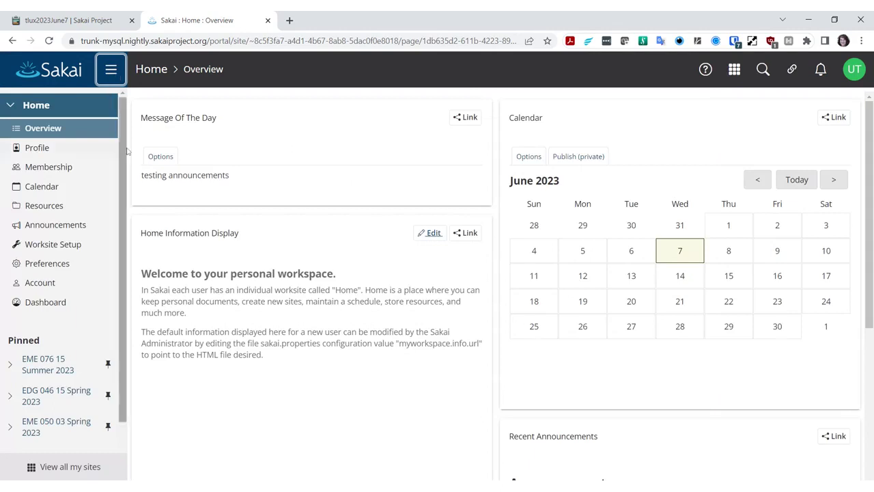
left_click(108, 80)
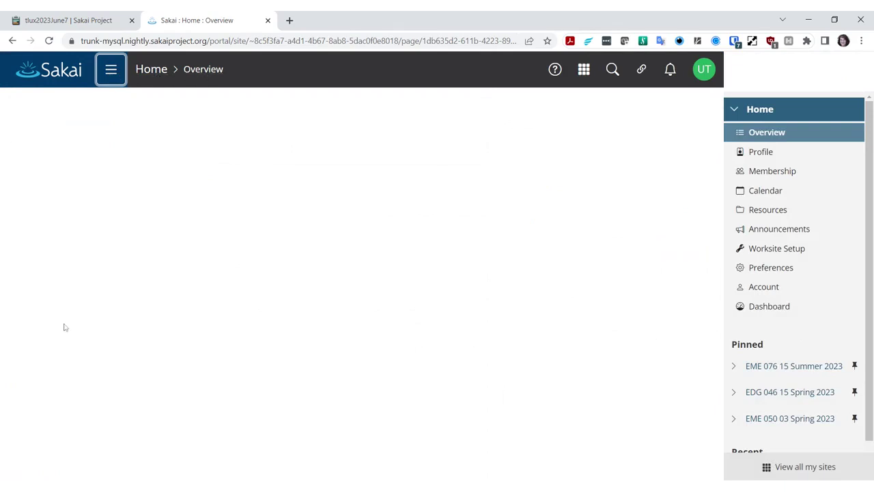
left_click(111, 70)
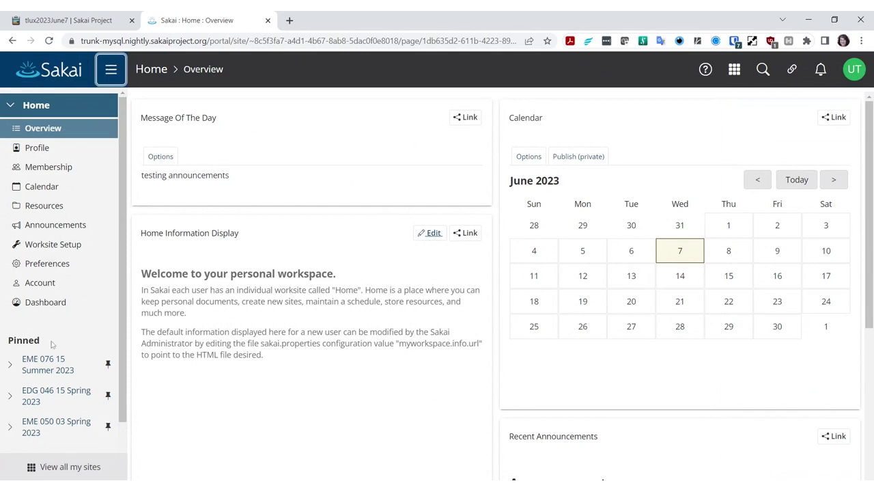
left_click(111, 70)
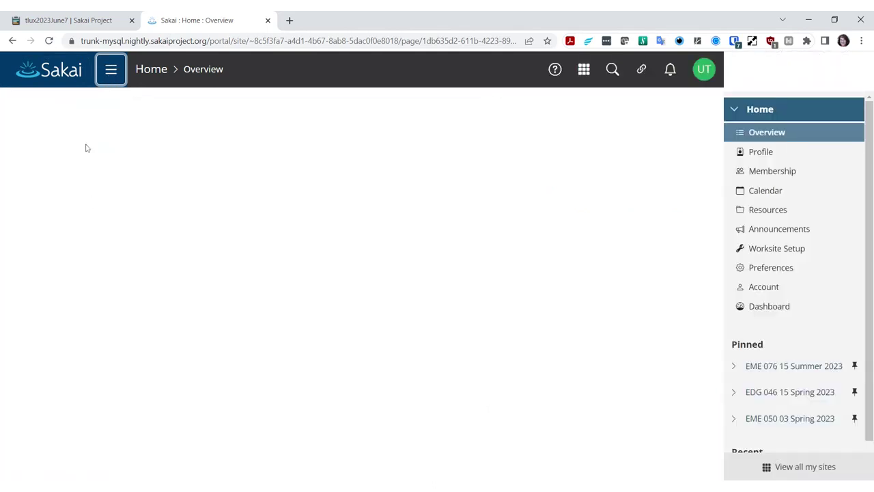
left_click(107, 82)
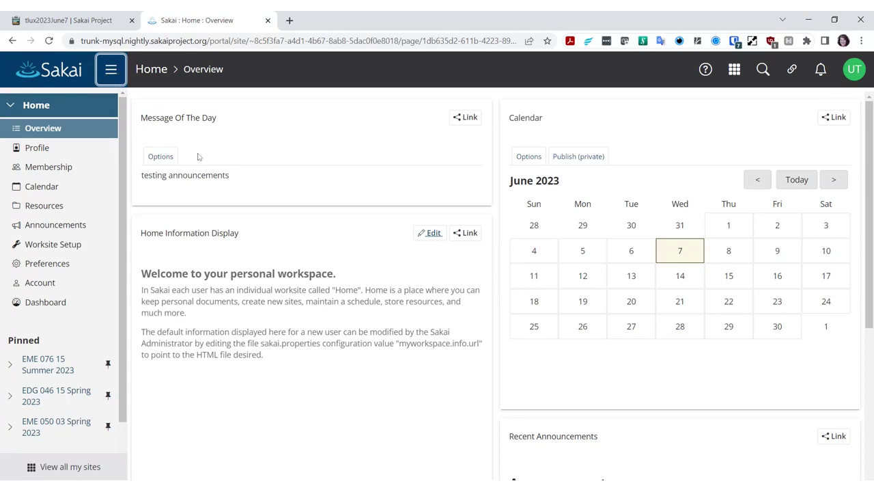
left_click(110, 74)
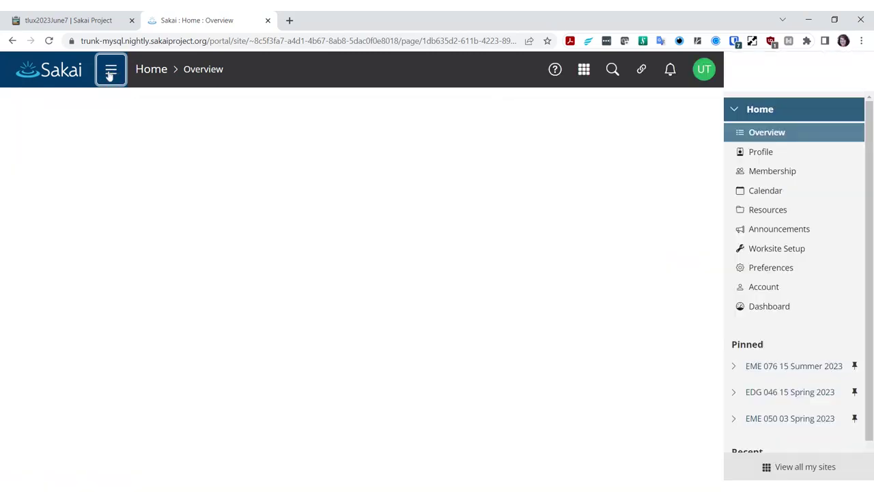
left_click(103, 76)
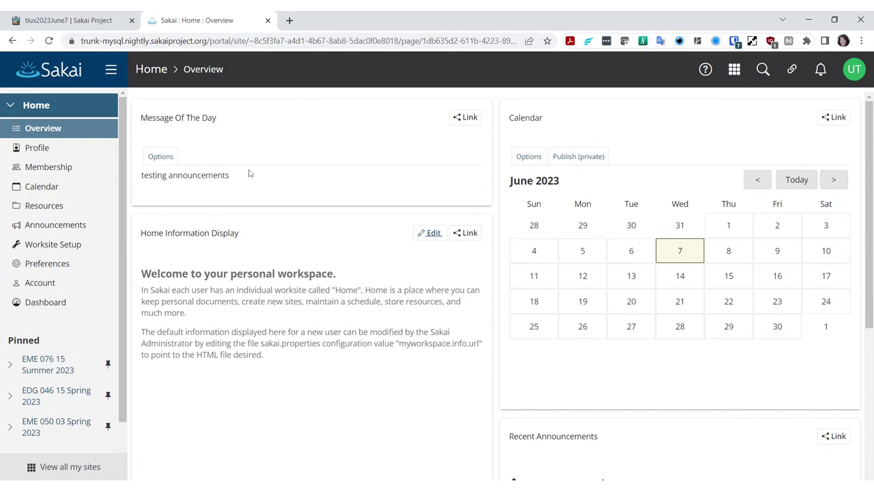
left_click(111, 70)
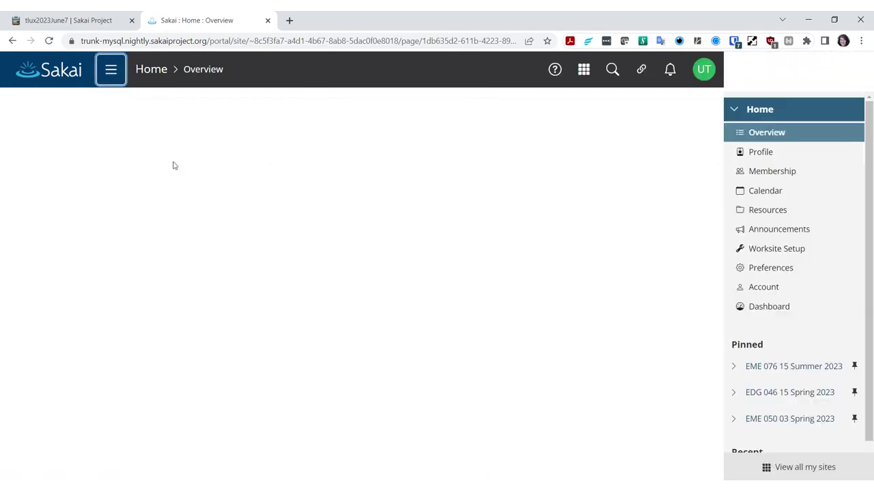
left_click(112, 71)
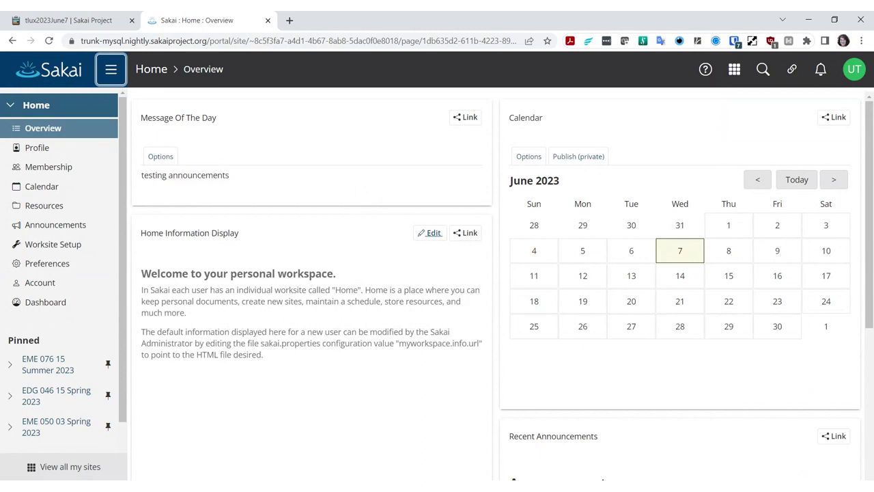
Collapse and re-expand Home's tool list, and hide and restore the navigation sidebar once more
left_click(317, 136)
left_click(108, 81)
left_click(12, 107)
left_click(11, 106)
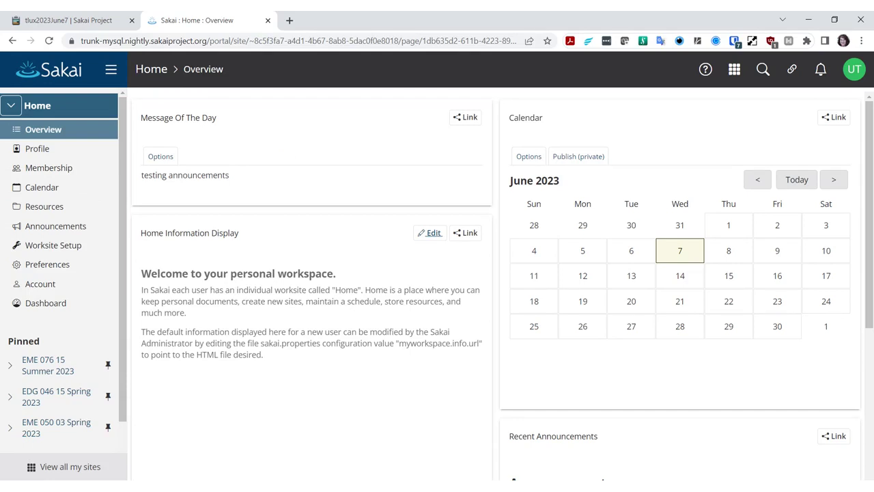
key("Tab")
key("Return")
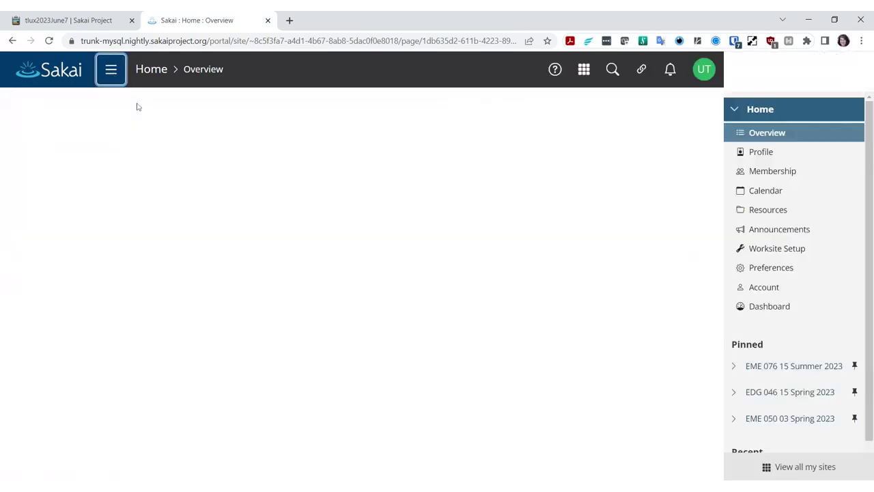
left_click(111, 71)
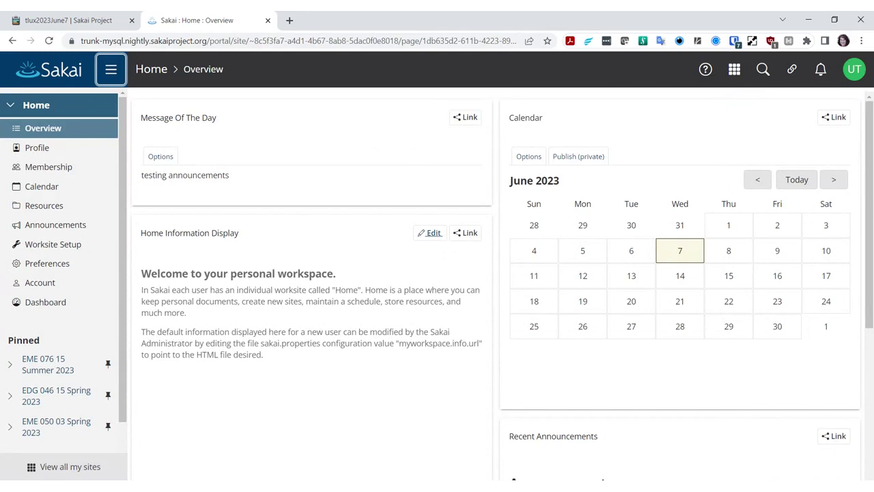
Switch to the tlux2023June7 Etherpad notes and review the agenda through the upcoming meetings and suggested topics, returning to the beginning
left_click(80, 19)
scroll(437, 280, "down", 5)
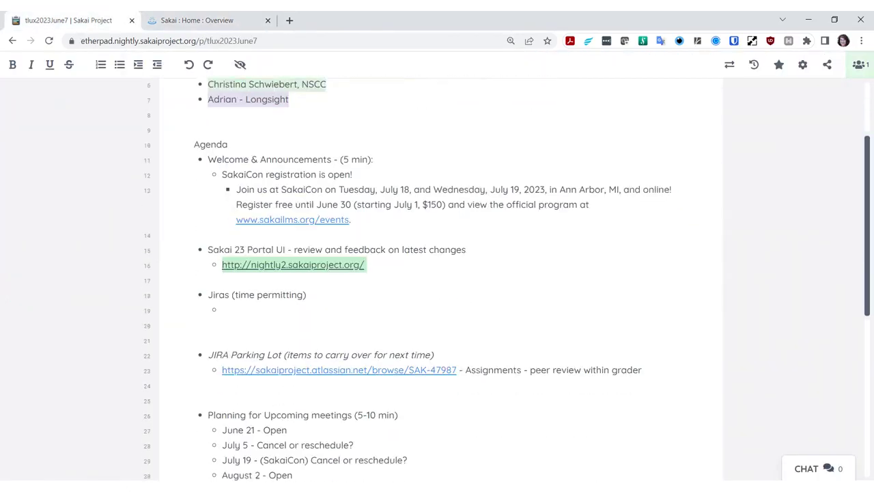
scroll(437, 280, "down", 1)
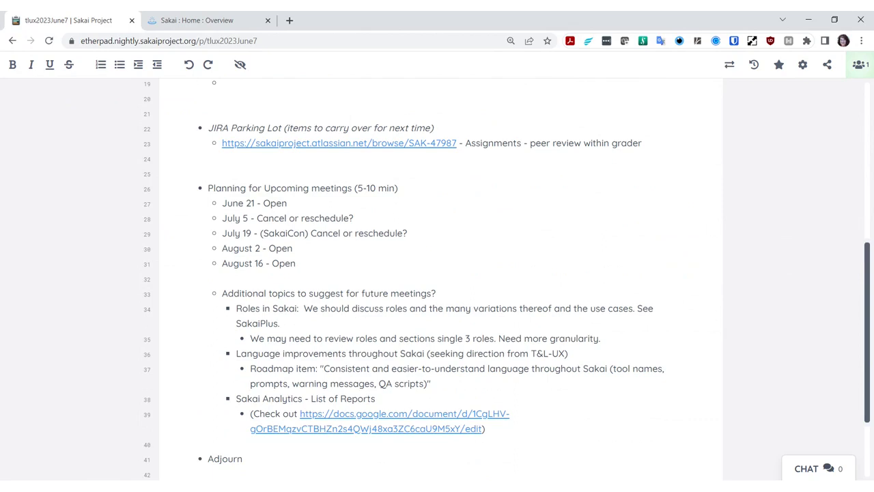
scroll(437, 273, "up", 4)
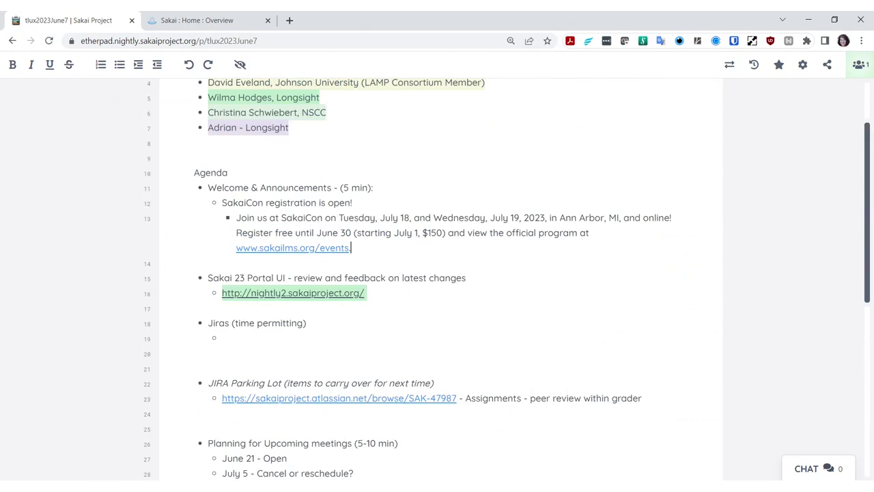
scroll(438, 273, "up", 2)
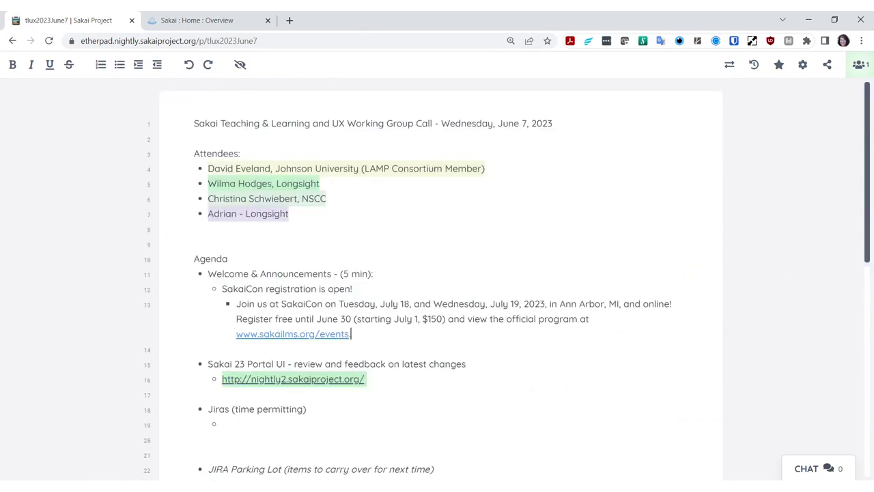